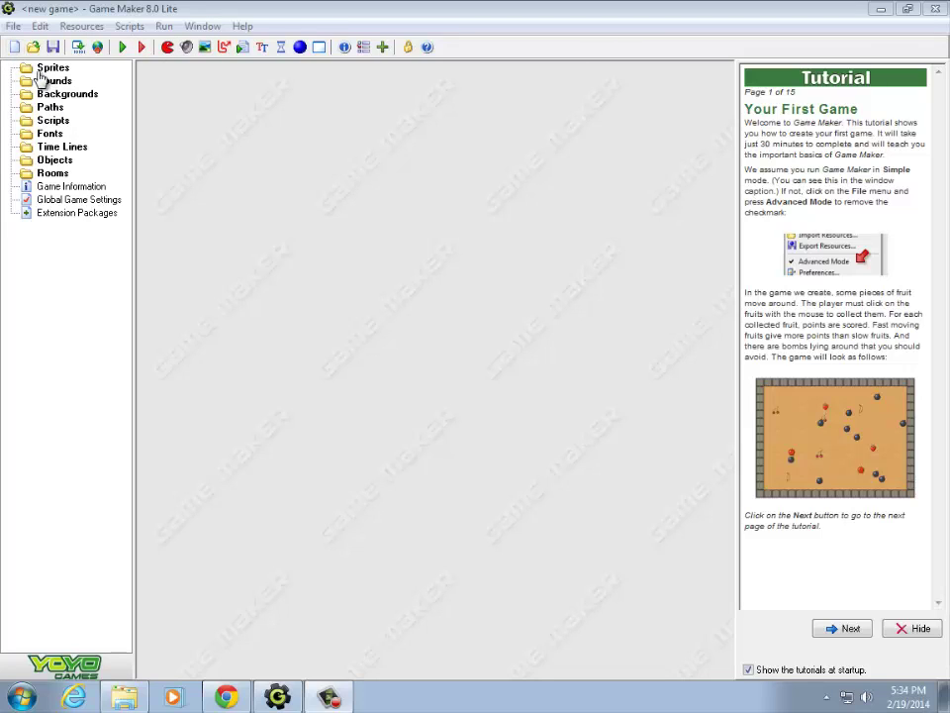
Save the game as 'MonsterMaze2' in the GameDesignWork folder, fixing the typo in the name.
click(13, 27)
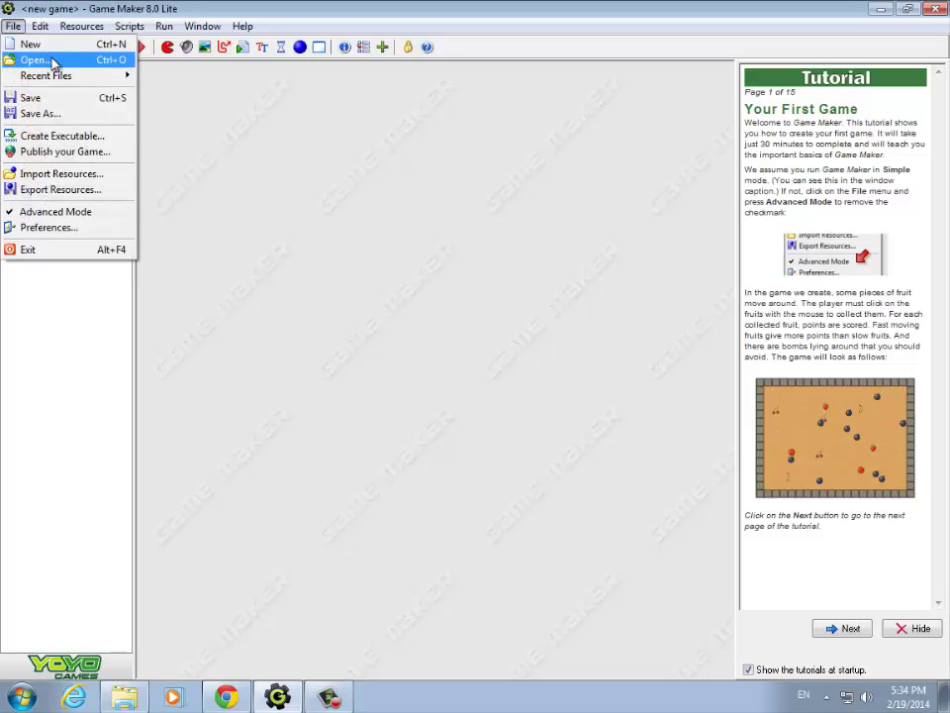
click(40, 99)
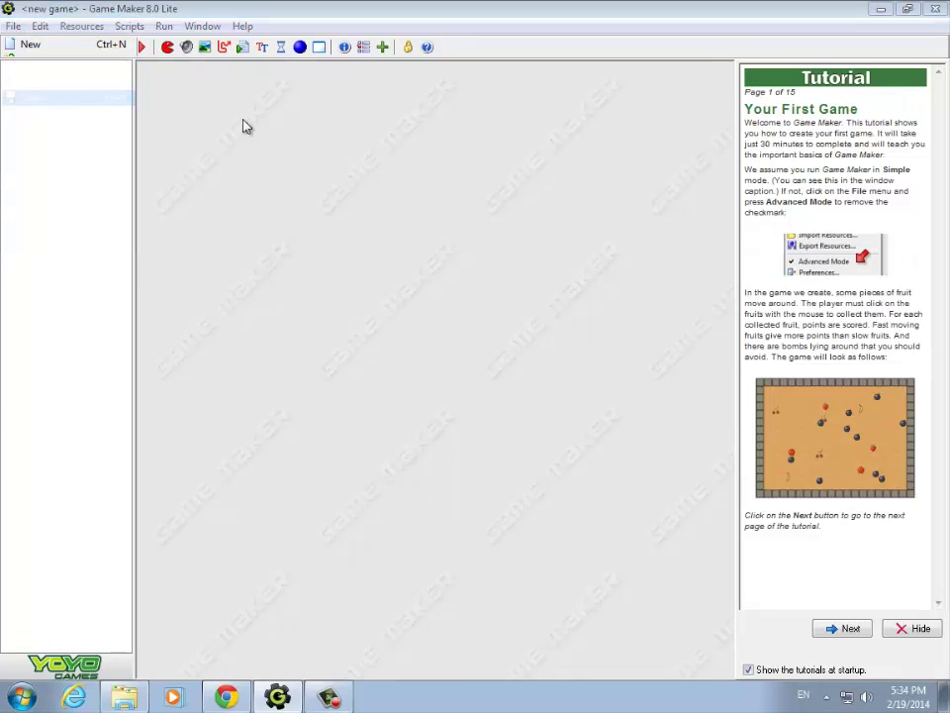
click(479, 451)
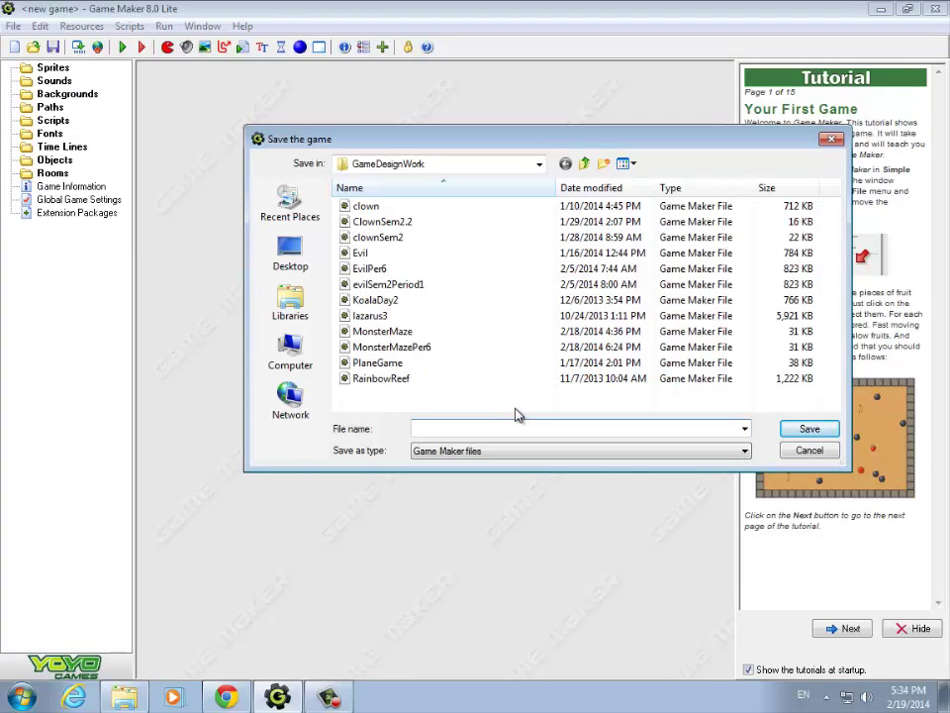
text(MonsterMase)
key(BackSpace)
text(ze)
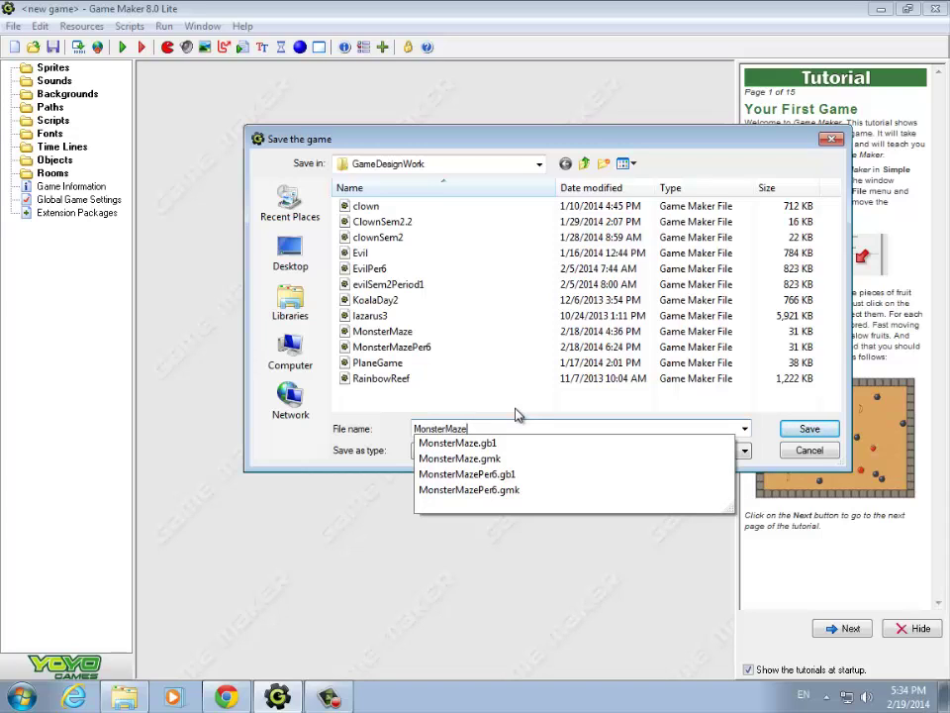
text(2)
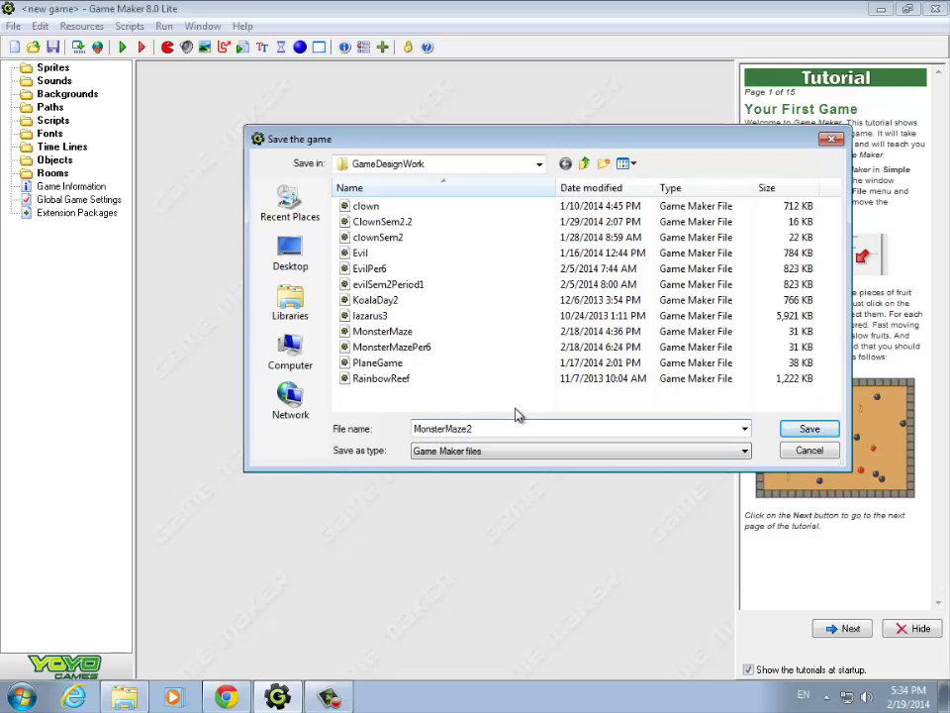
click(810, 430)
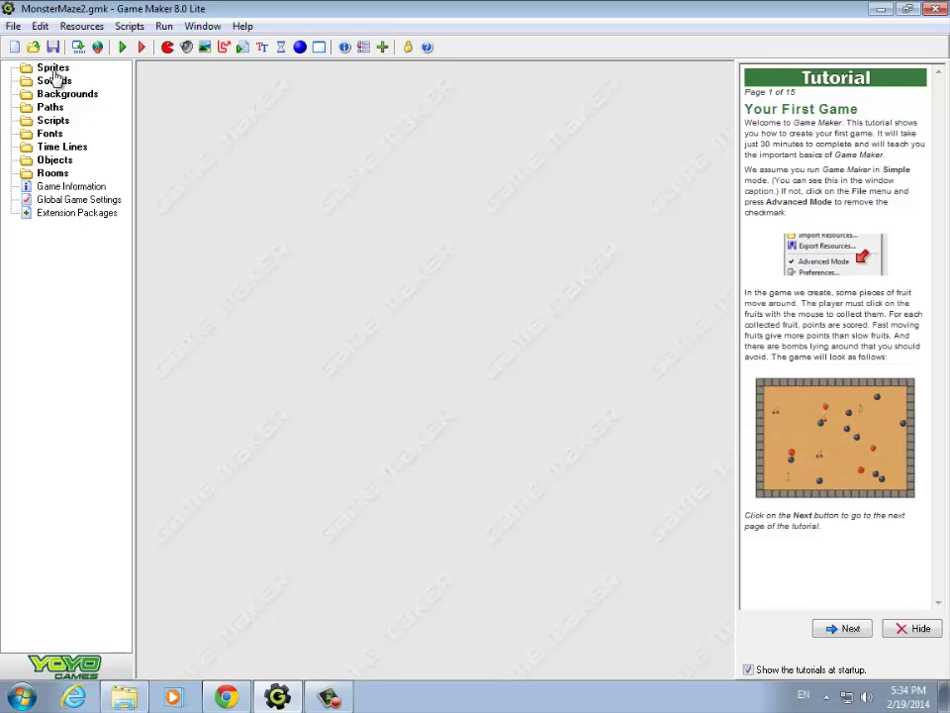
Create a new sprite, rename it spr_person, and bring up its image file chooser.
click(79, 26)
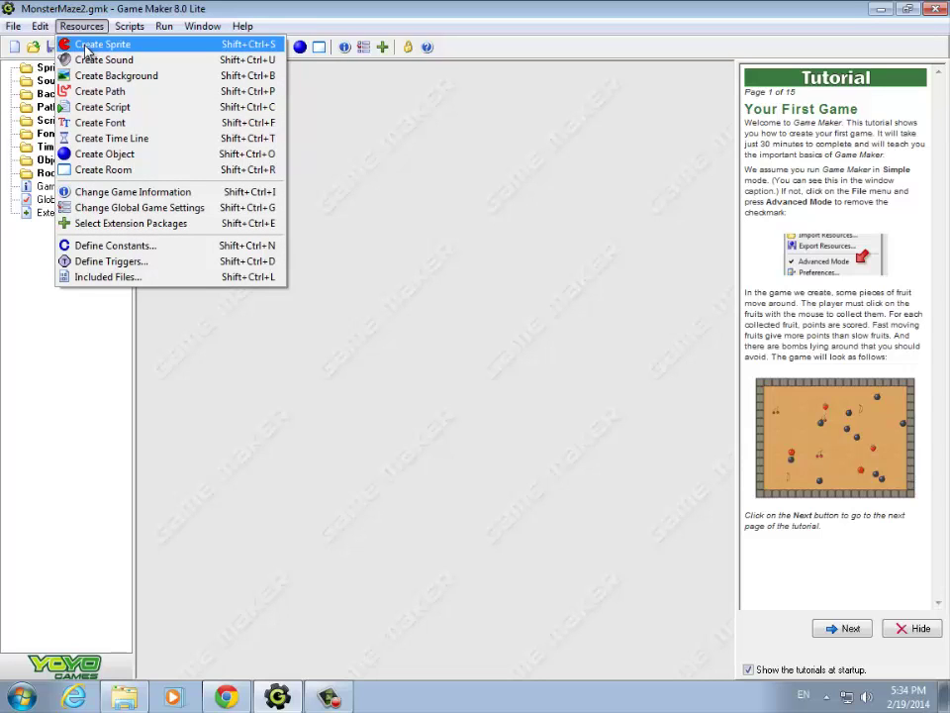
click(86, 46)
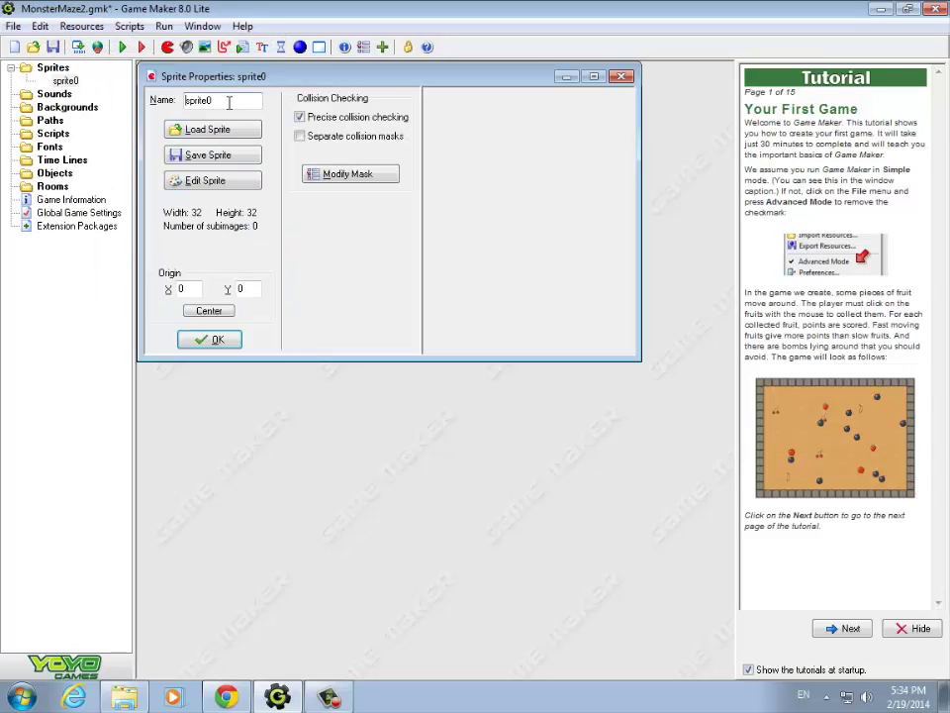
key(BackSpace)
key(BackSpace)
key(BackSpace)
text(_person)
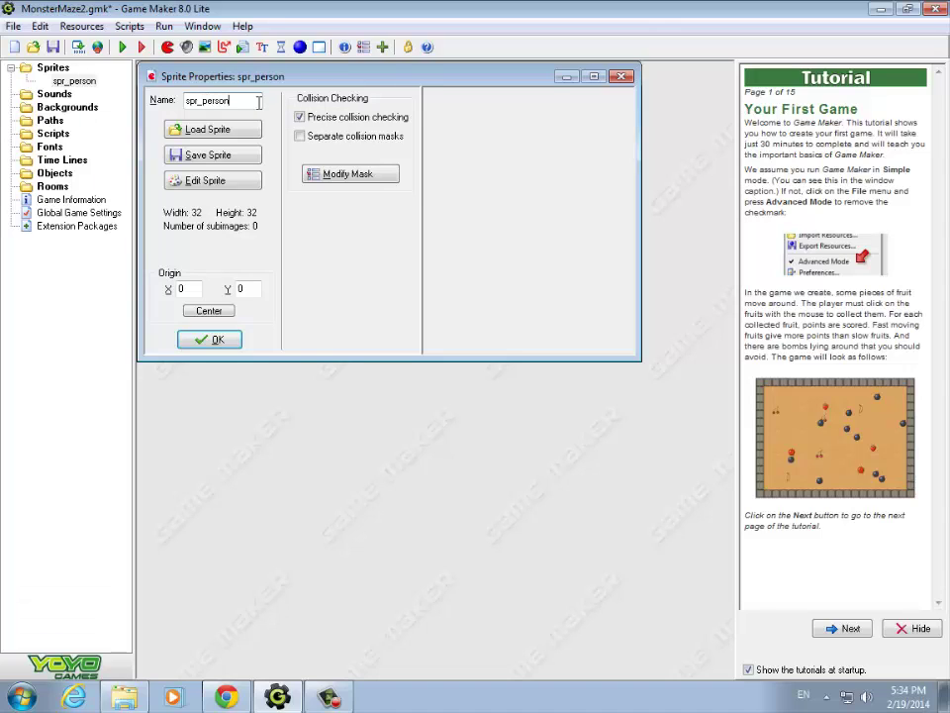
click(198, 129)
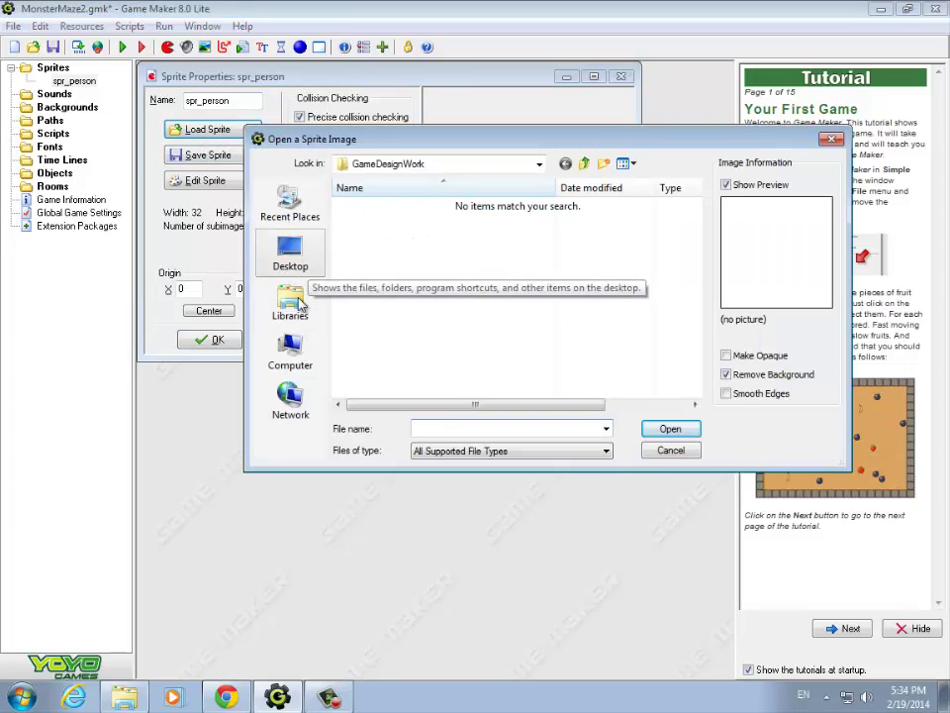
Browse to Classes (W:) > GameDesign1 > Maze Games tutorial > Sprites > Maze - Platform.
click(298, 364)
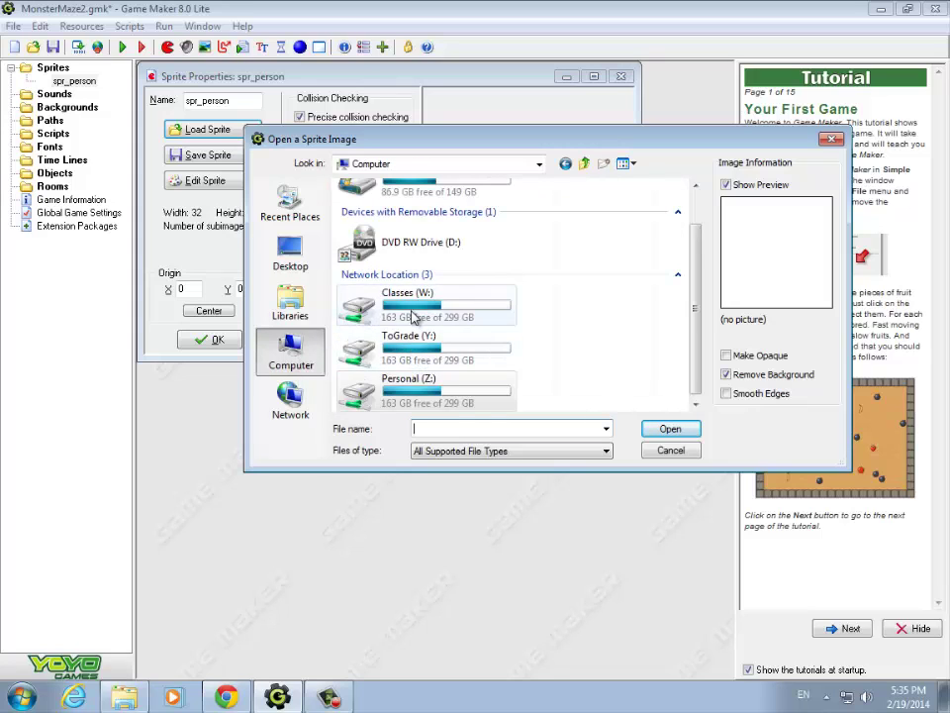
double_click(410, 307)
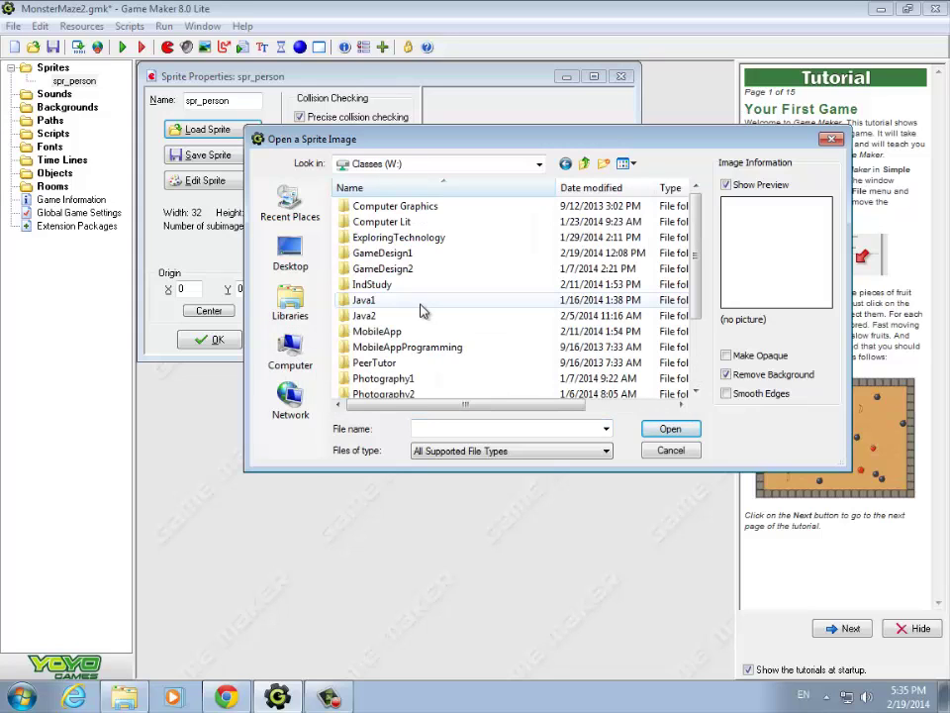
double_click(382, 253)
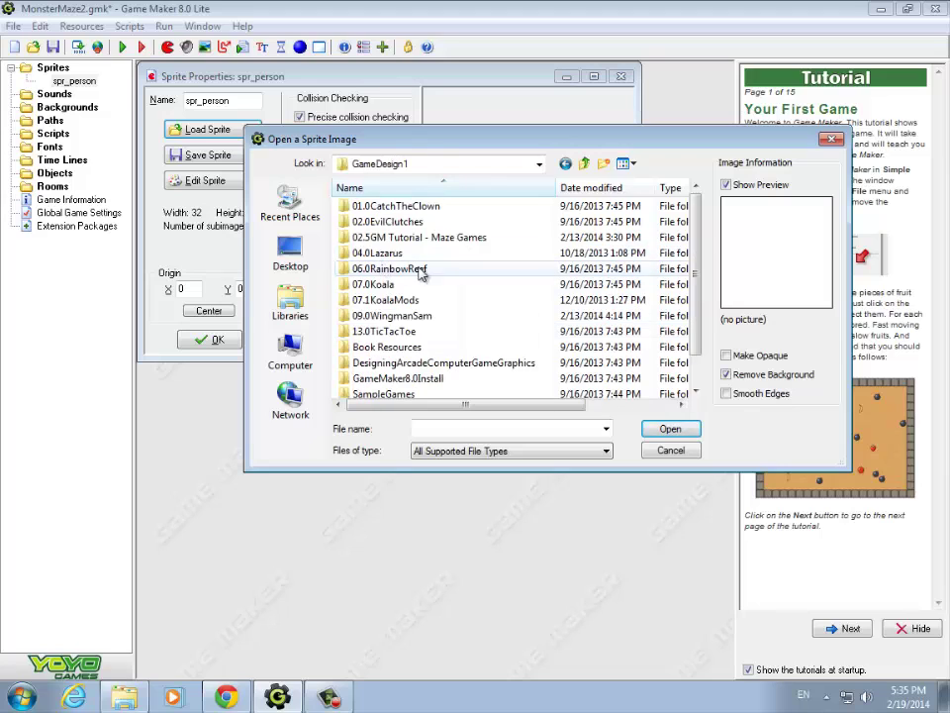
double_click(398, 239)
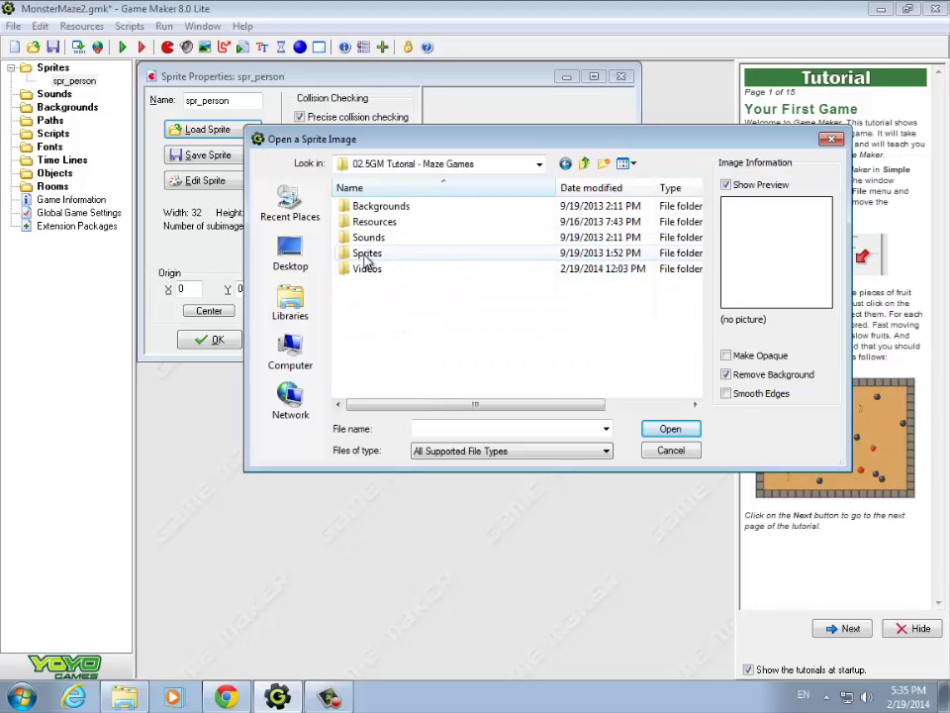
double_click(368, 254)
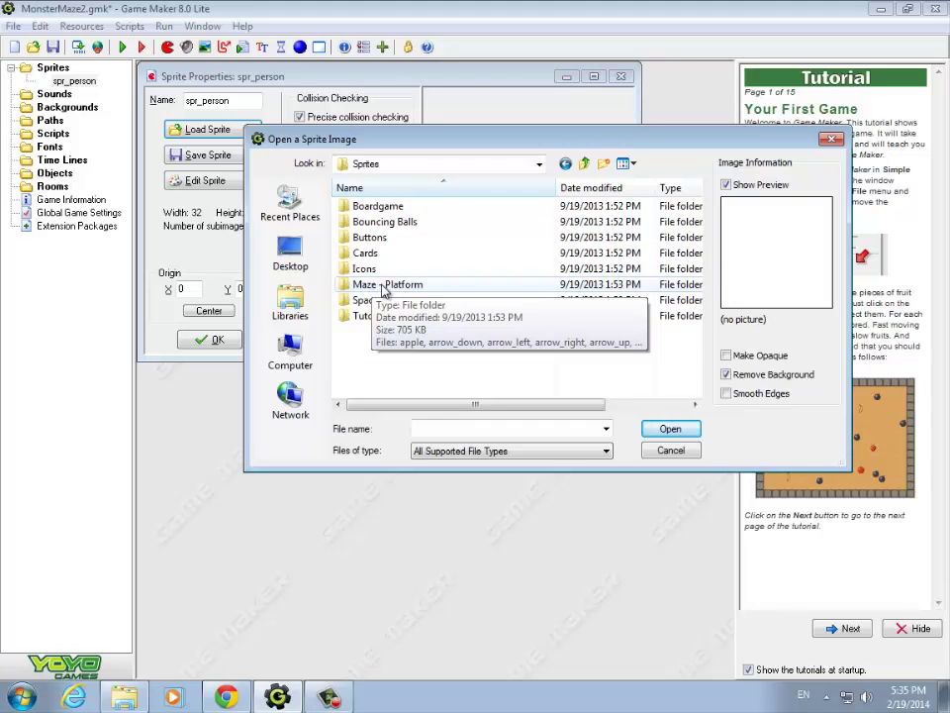
double_click(384, 286)
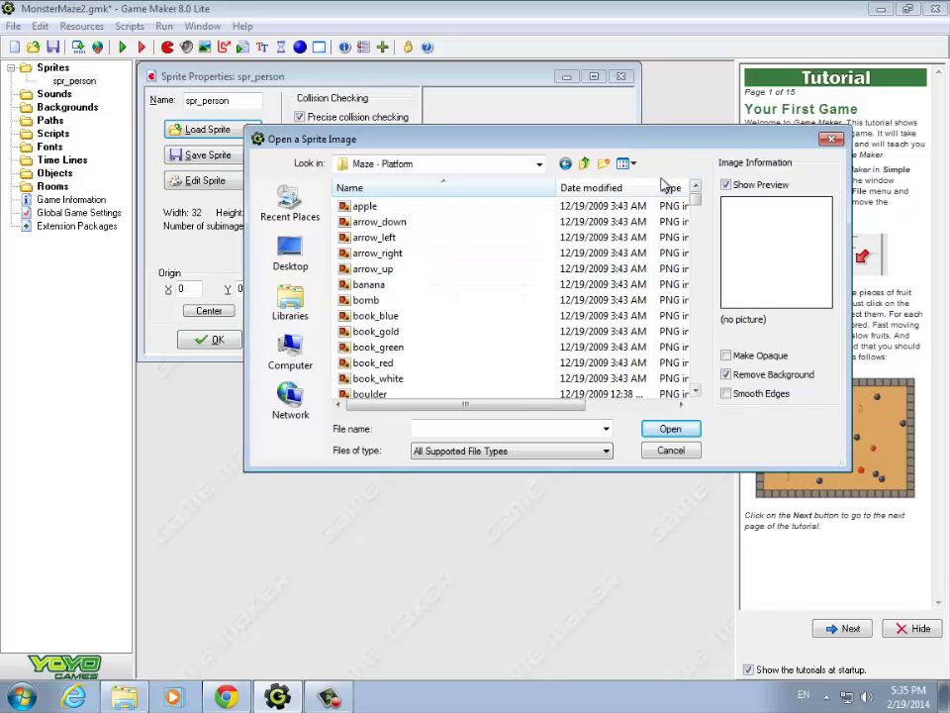
Show the files as tiles and load explorer_down_strip8 (32x32, 8 subimages) into spr_person.
click(626, 163)
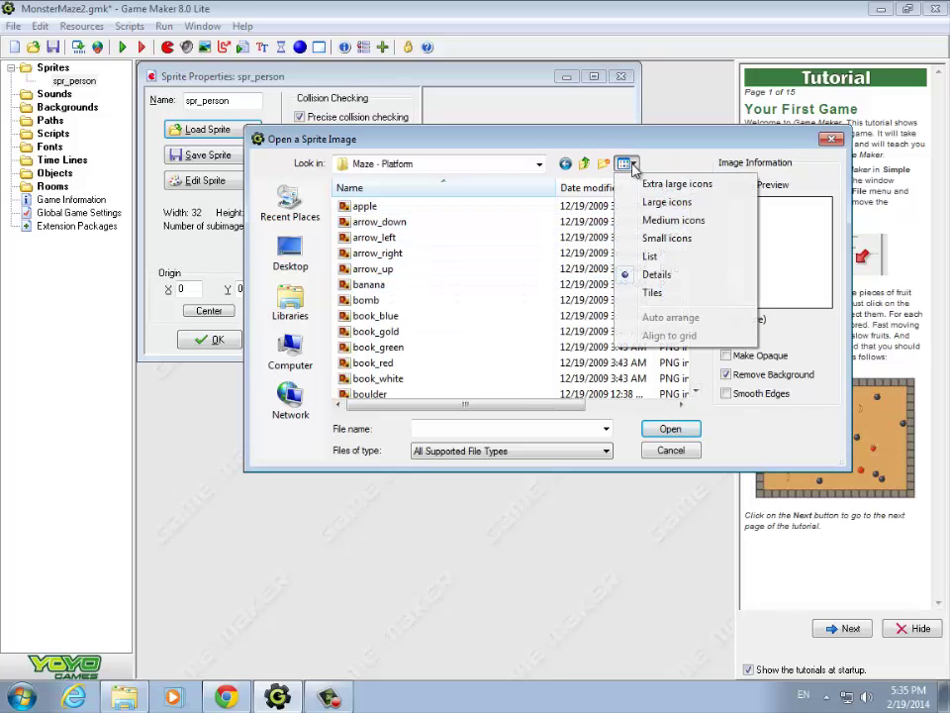
click(653, 293)
drag(698, 205, 695, 260)
scroll(481, 276, up, 5)
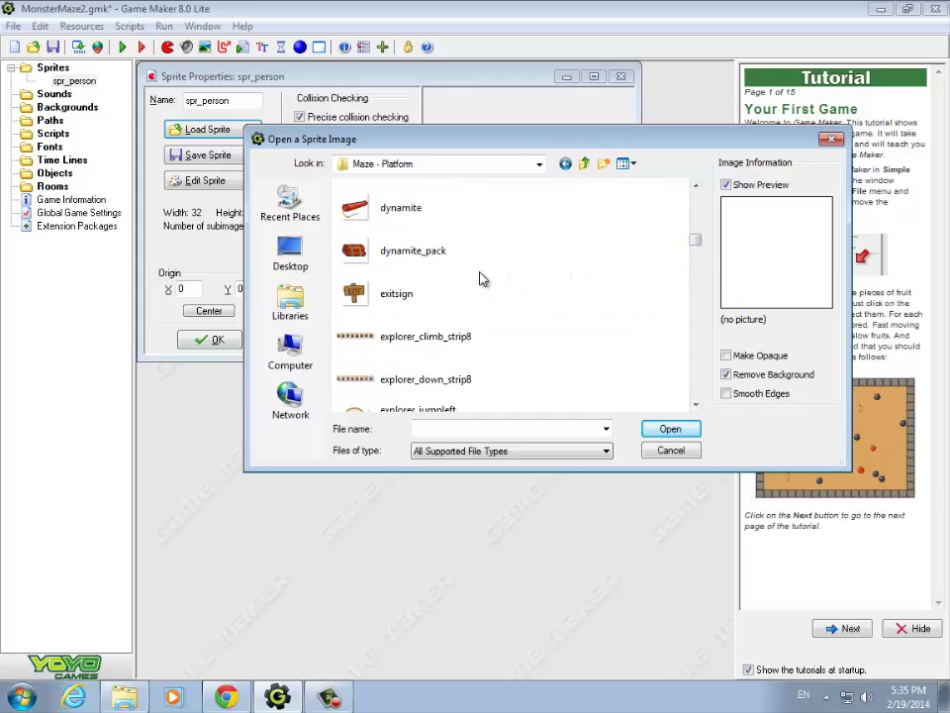
scroll(483, 289, down, 3)
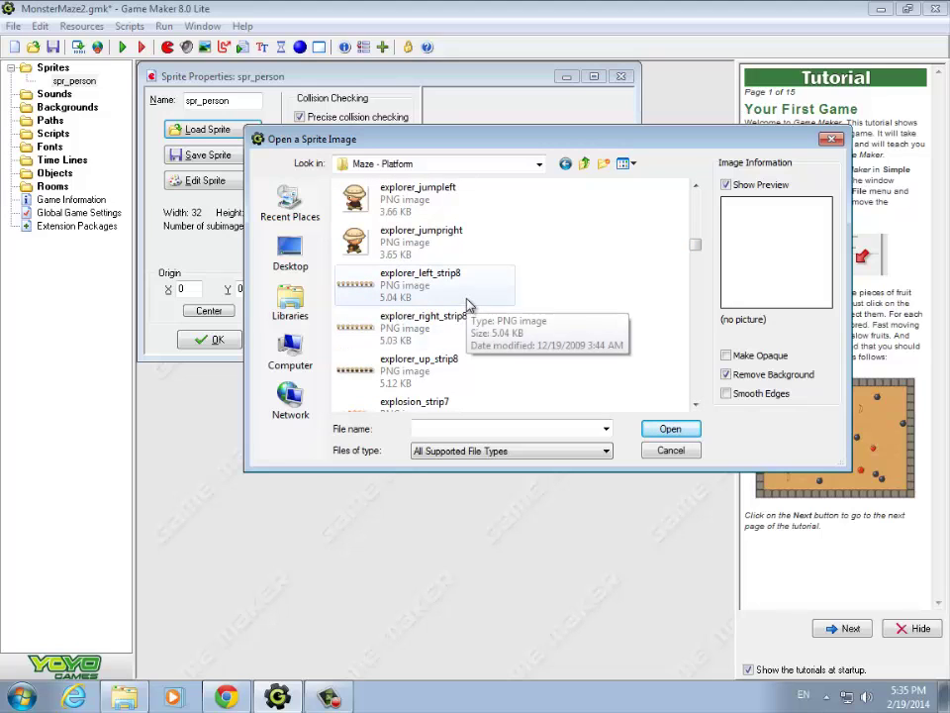
scroll(492, 333, up, 1)
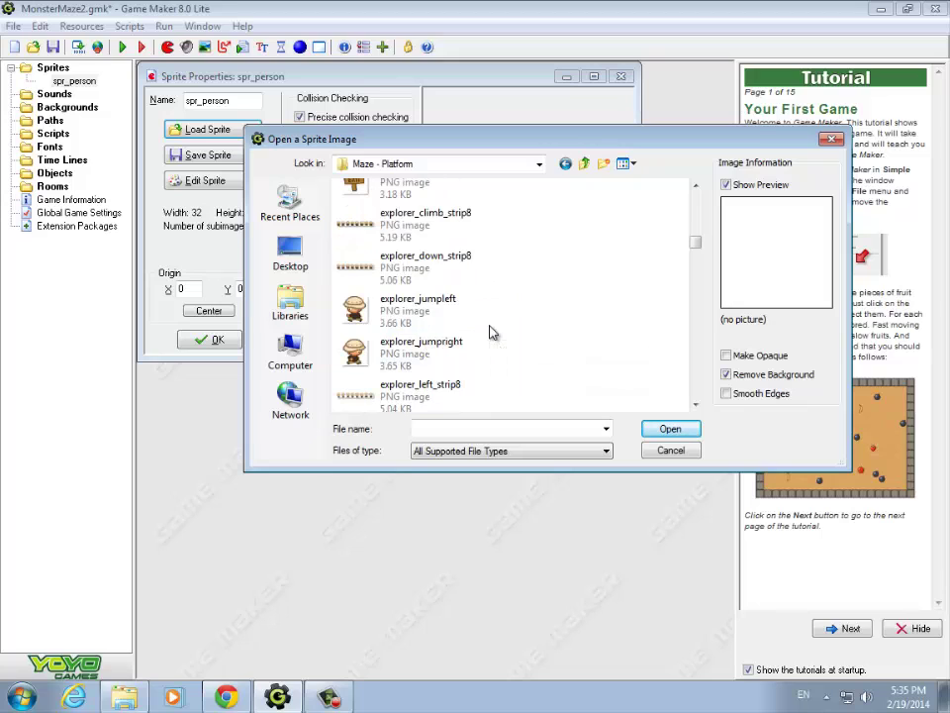
click(426, 267)
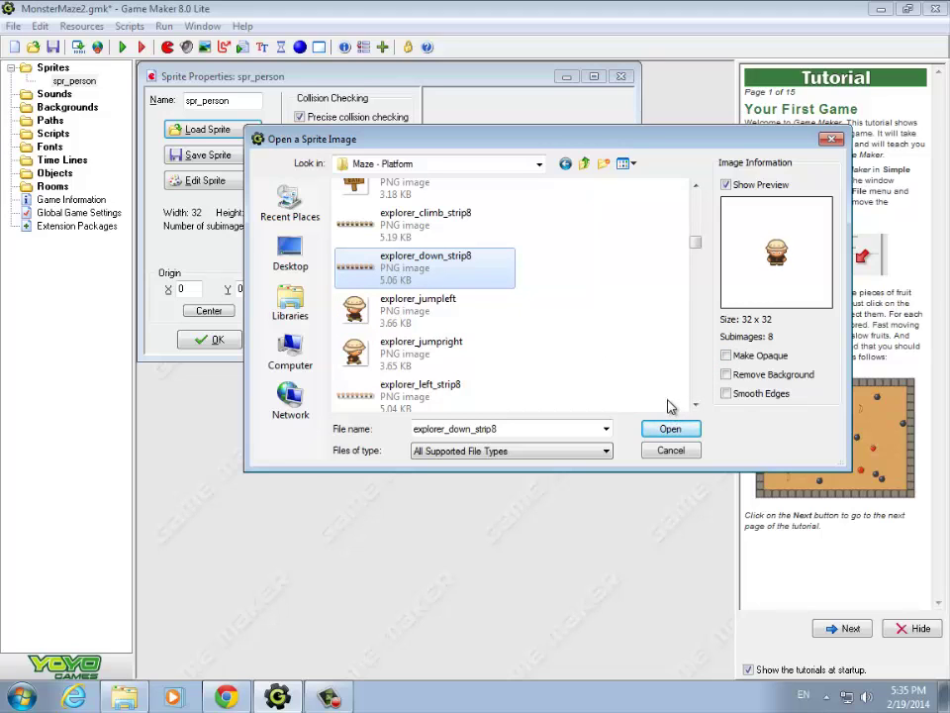
click(669, 430)
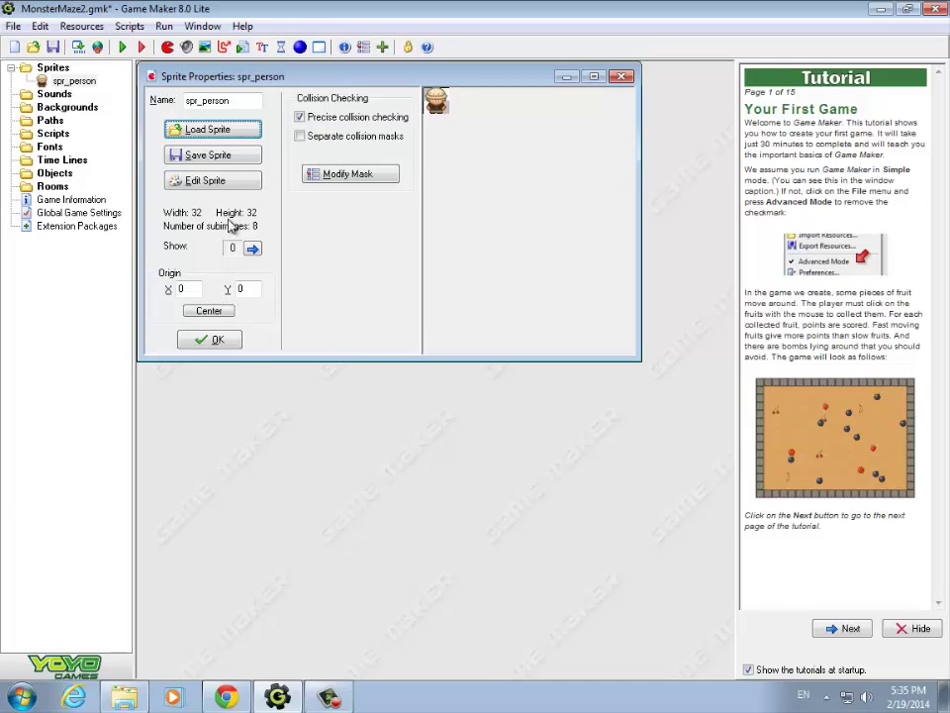
Uncheck precise collision for spr_person and set its mask bounding box to Full image (0–31).
click(300, 118)
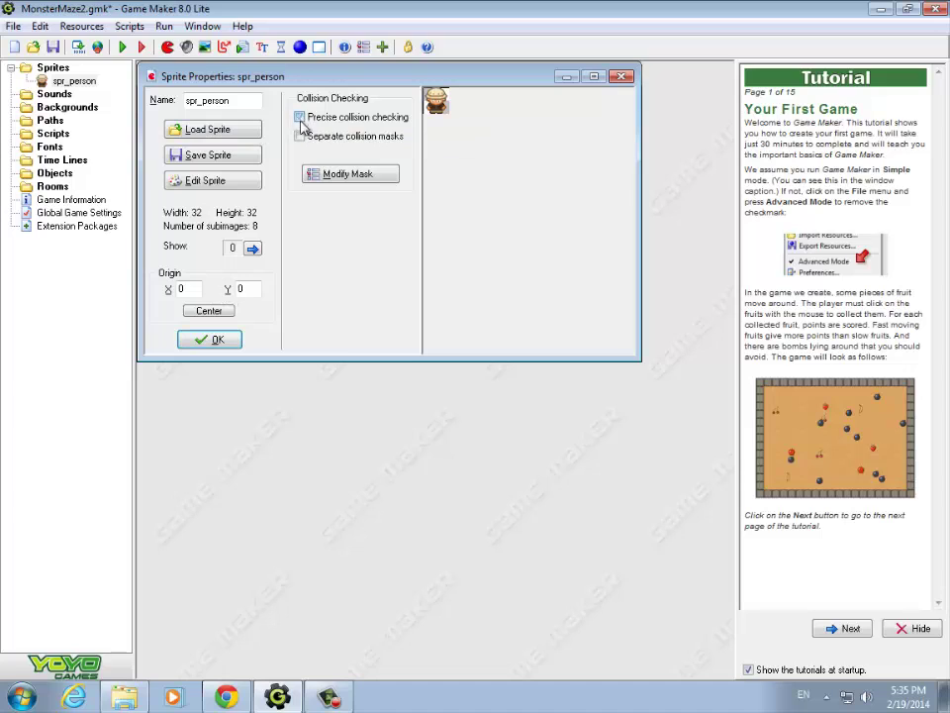
click(343, 177)
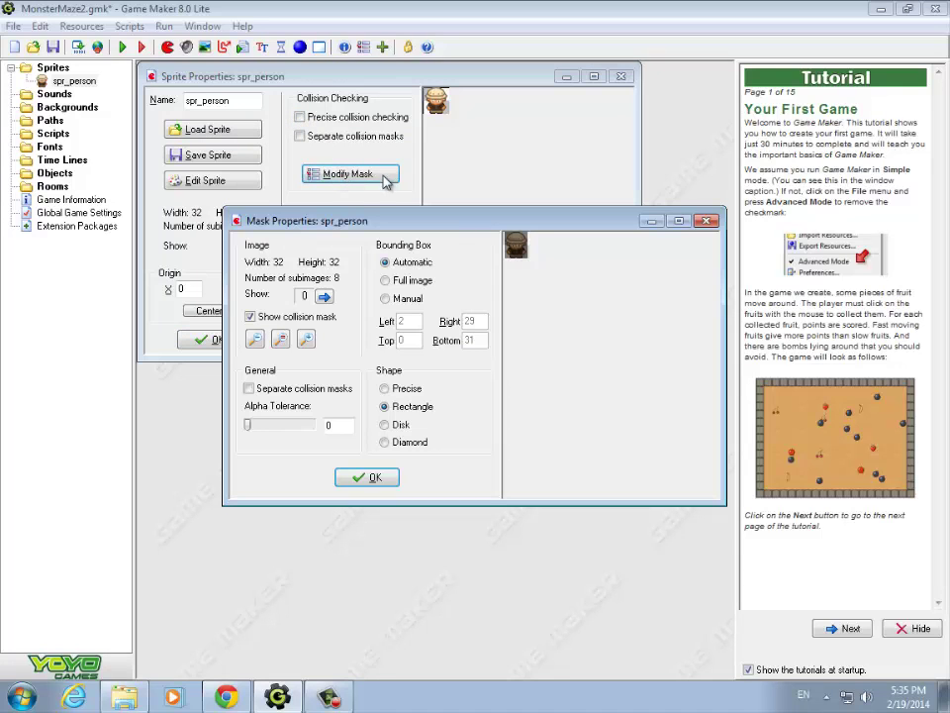
click(386, 281)
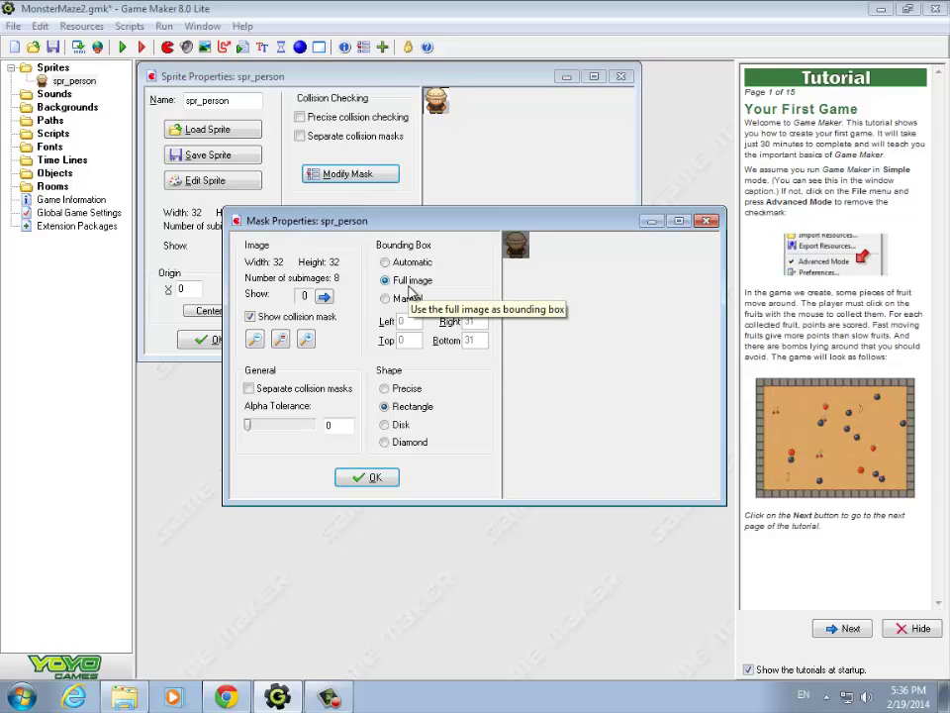
click(367, 478)
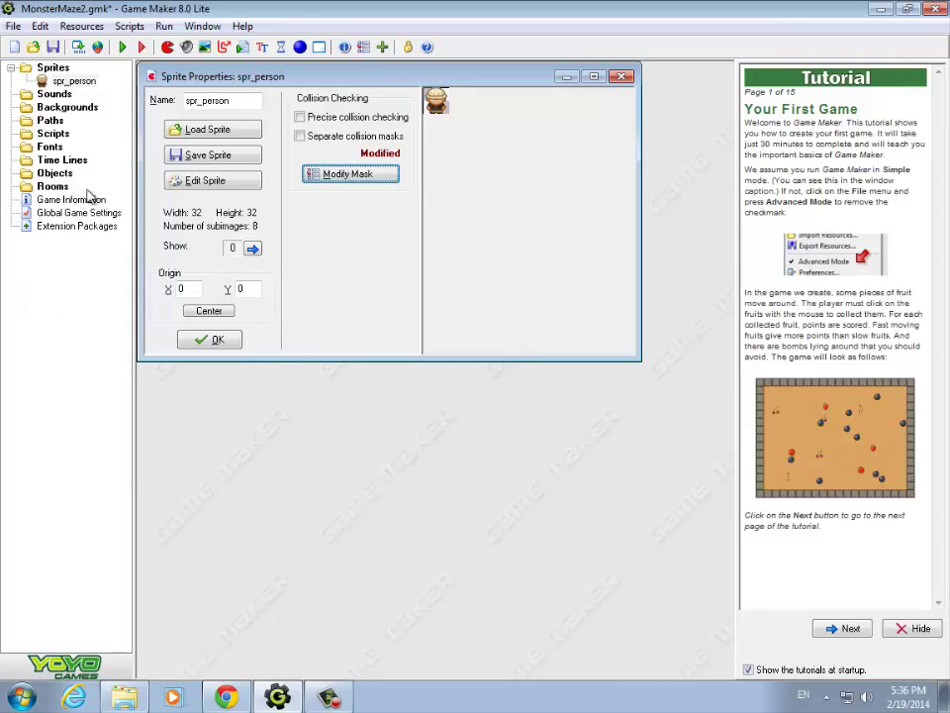
Create a new sprite named spr_wall and load the 32 × 32 wall_block image into it.
right_click(49, 73)
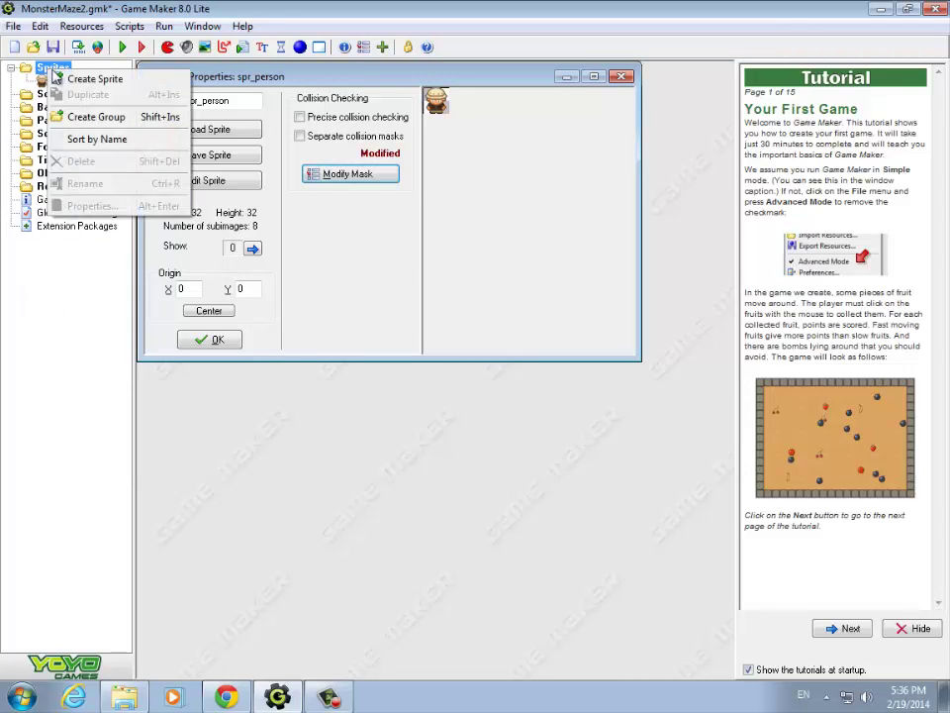
click(74, 79)
click(249, 122)
key(BackSpace)
key(BackSpace)
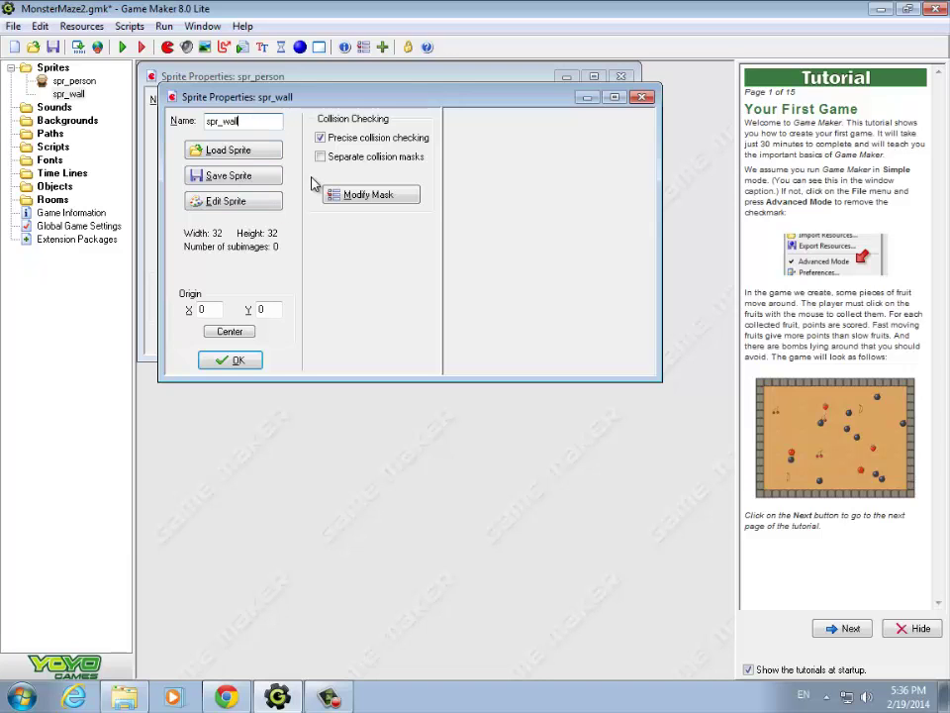
click(206, 149)
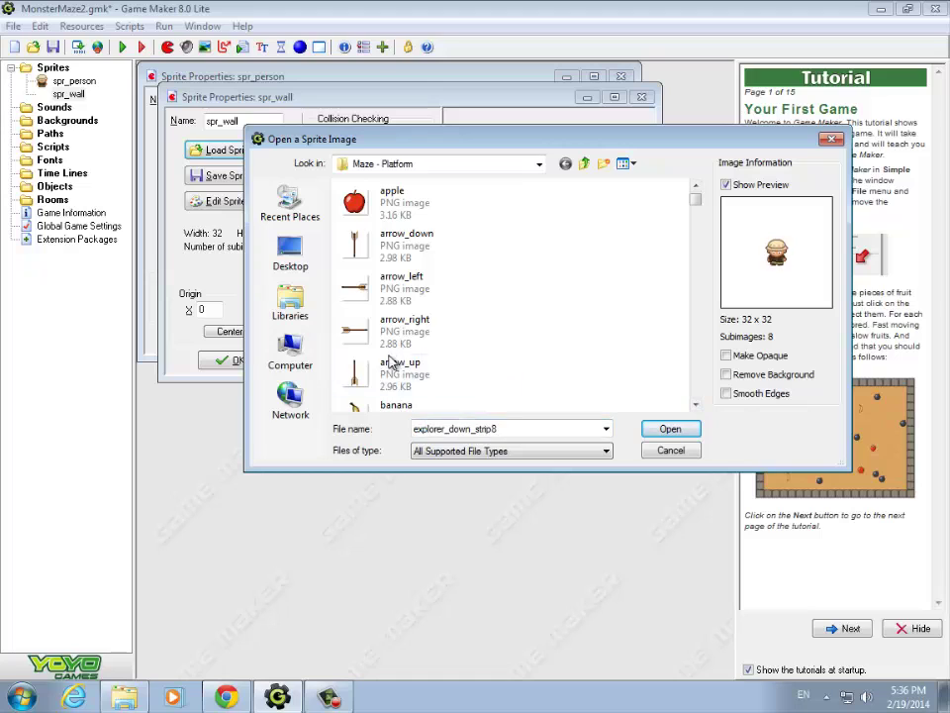
scroll(392, 361, down, 10)
click(403, 198)
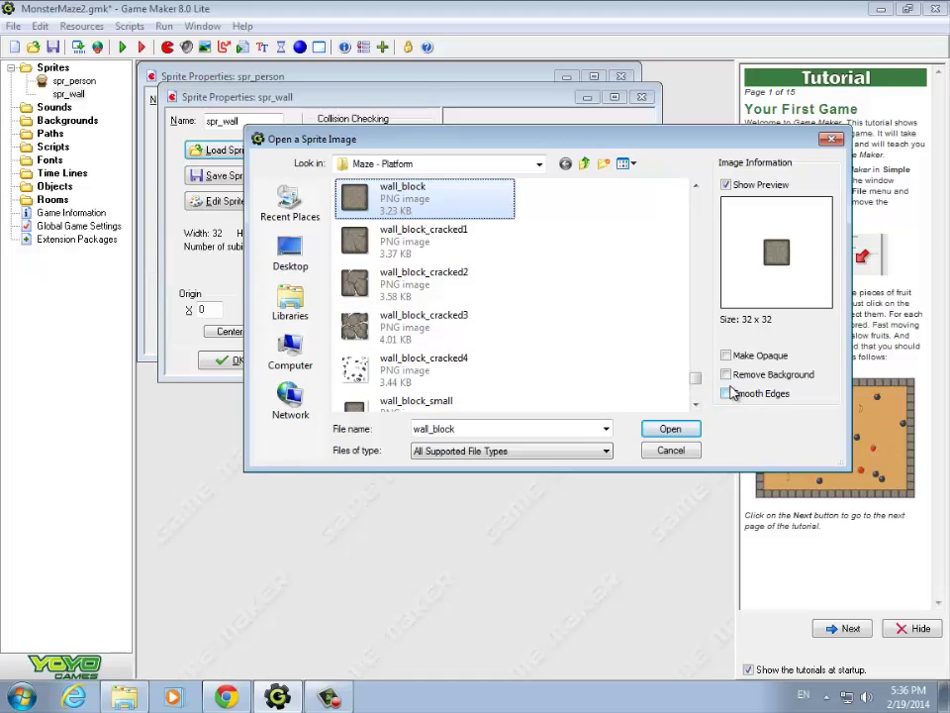
click(671, 429)
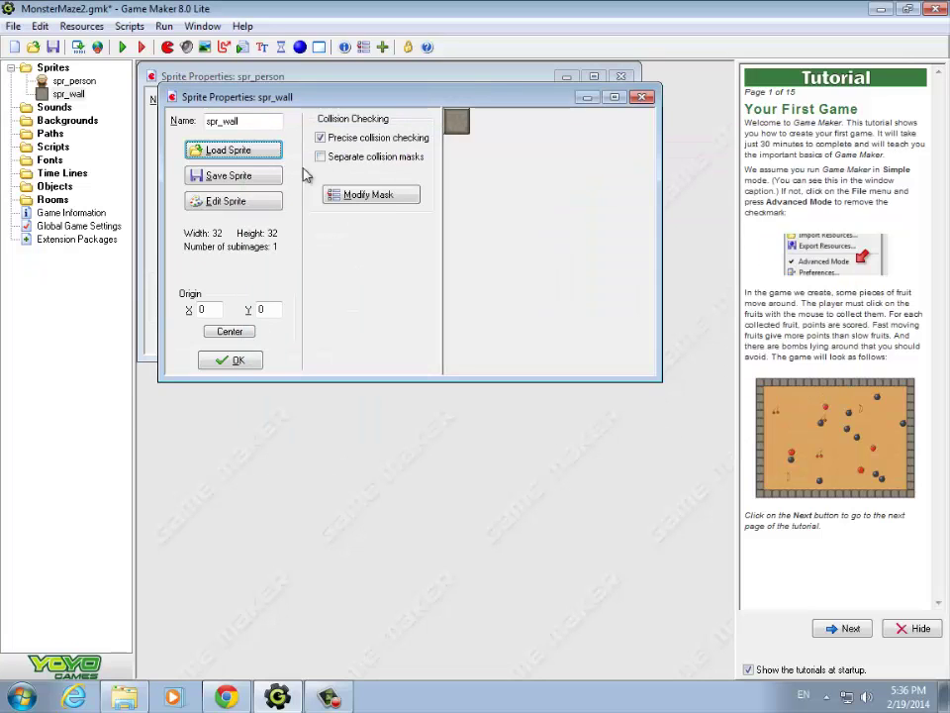
Turn off precise collision for spr_wall and give it a full-image rectangle mask.
click(321, 140)
click(363, 200)
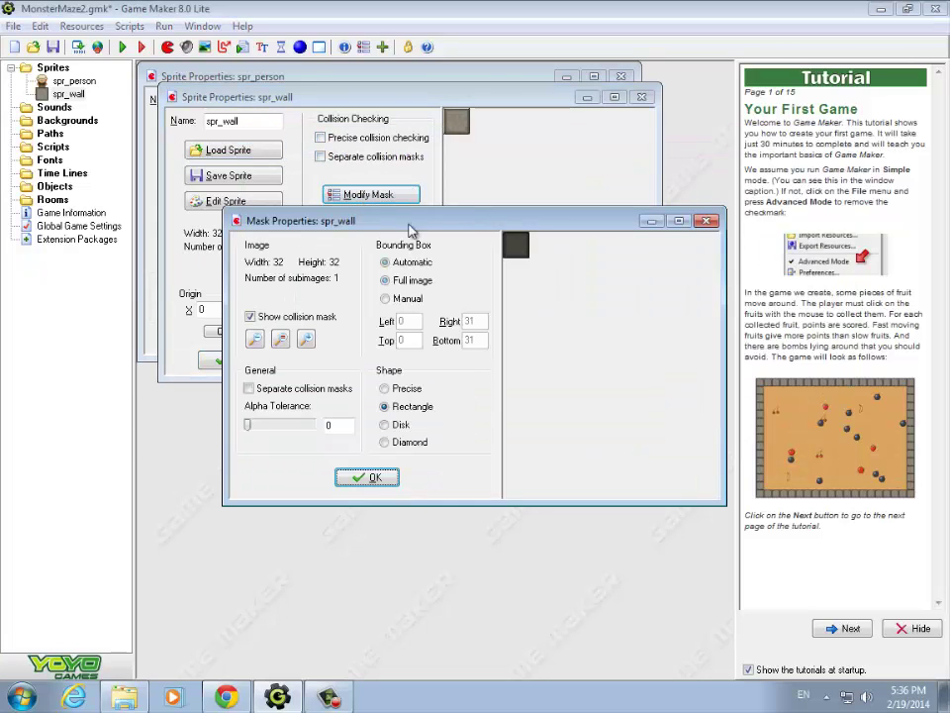
click(382, 477)
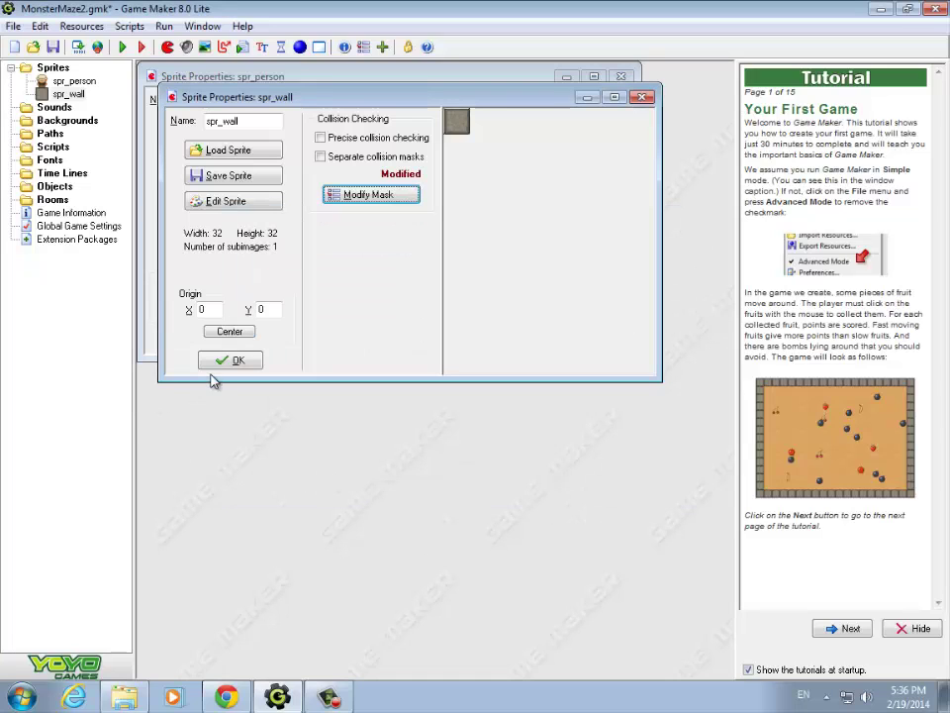
Create a third sprite, spr_goal, and load the 32 × 32 exitsign image into it.
right_click(42, 74)
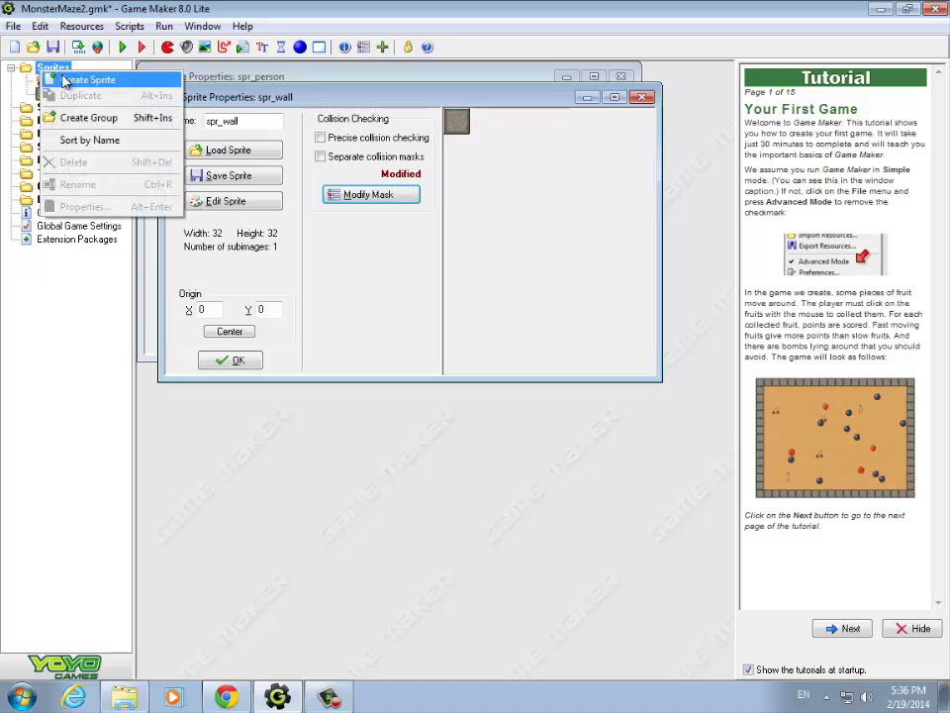
click(65, 79)
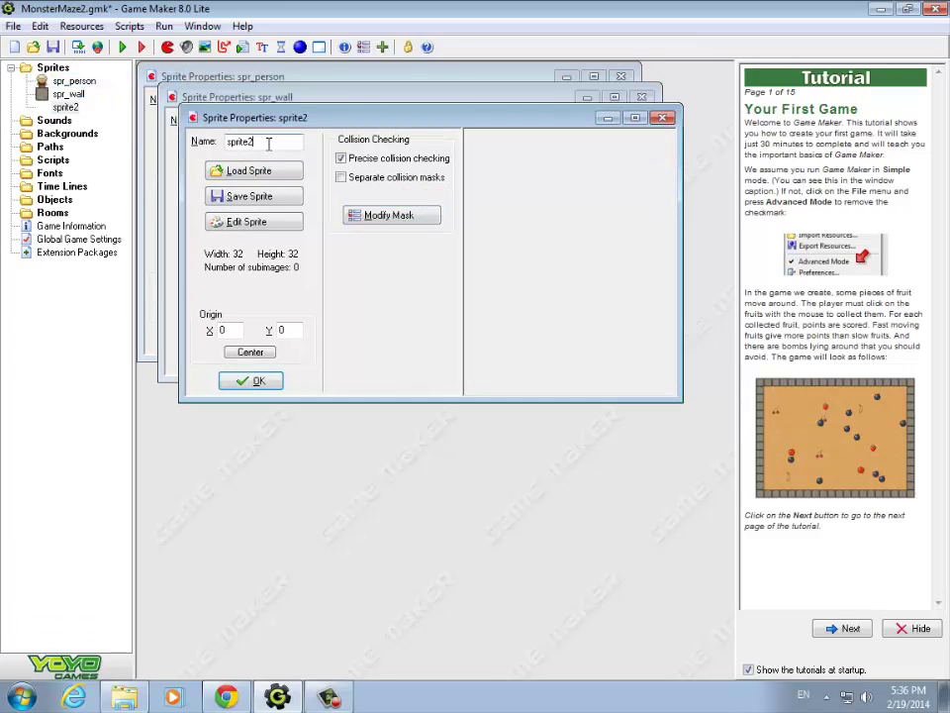
key(BackSpace)
click(225, 172)
click(403, 290)
key(e)
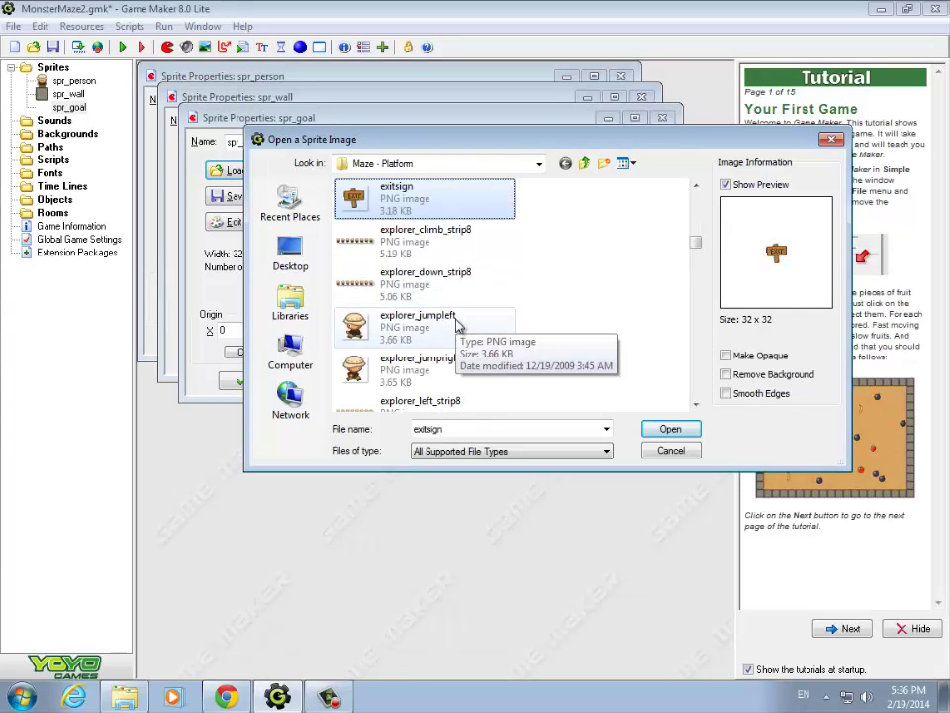
scroll(460, 329, down, 2)
scroll(461, 332, up, 2)
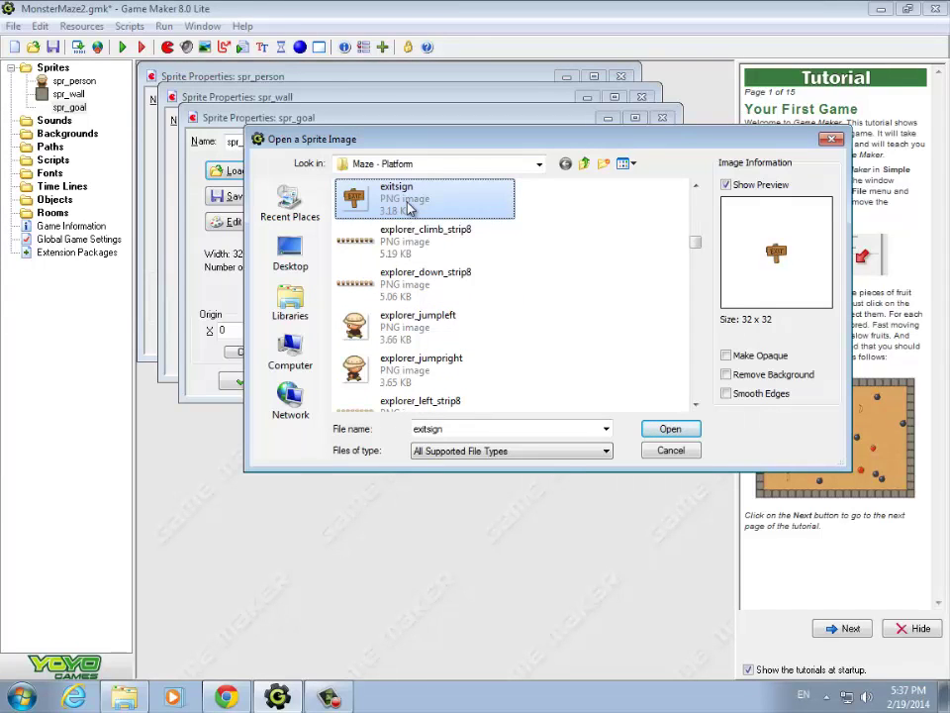
click(671, 430)
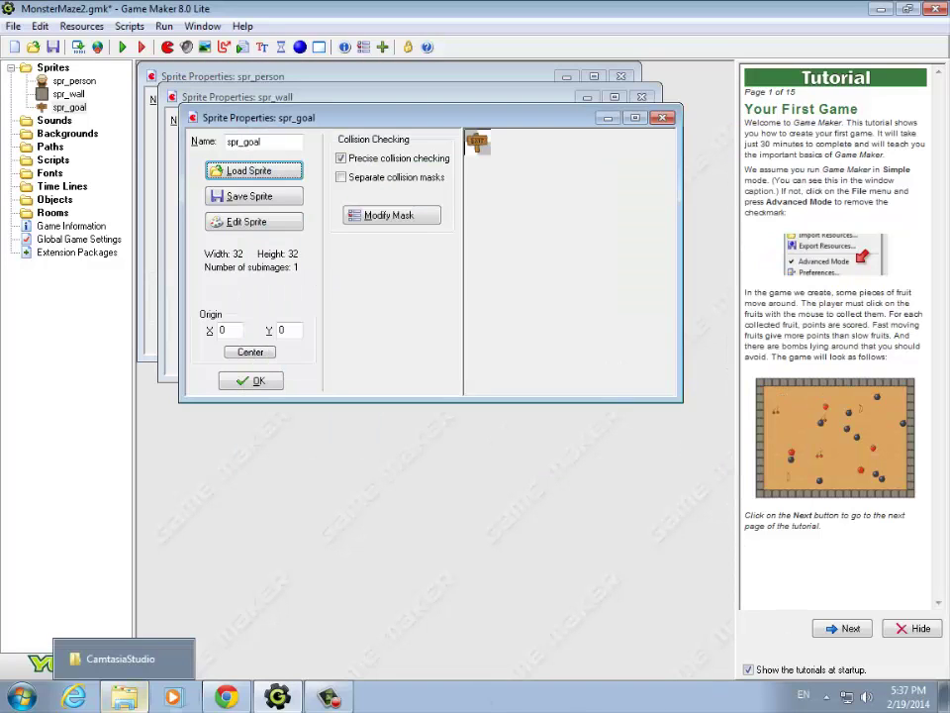
mouse_move(226, 700)
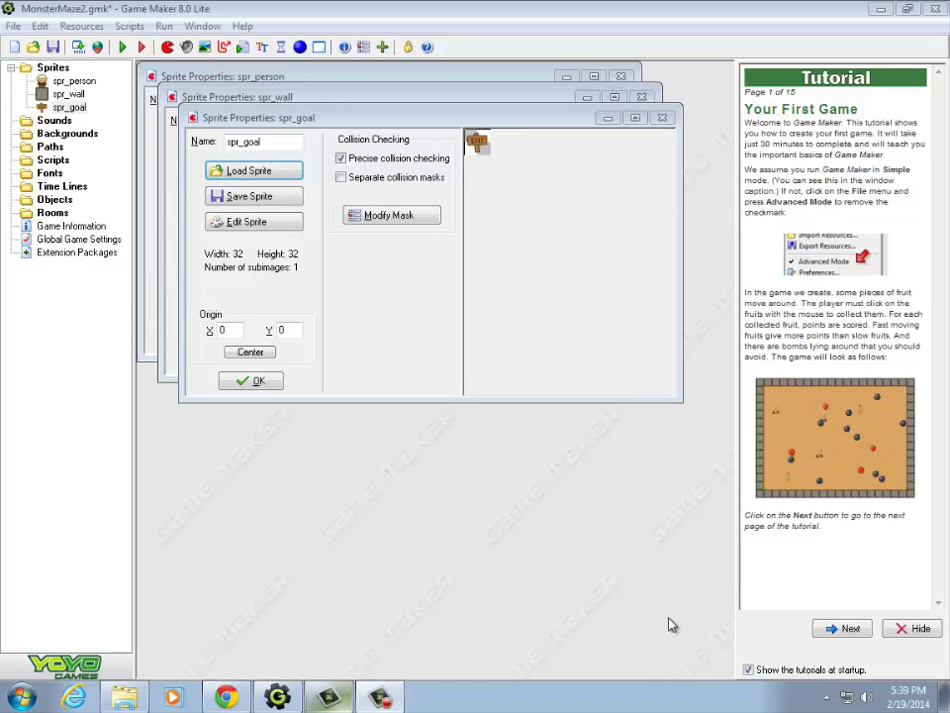
Disable precise collision on spr_goal, set a Full image mask, and hide the Tutorial panel.
click(341, 158)
click(396, 215)
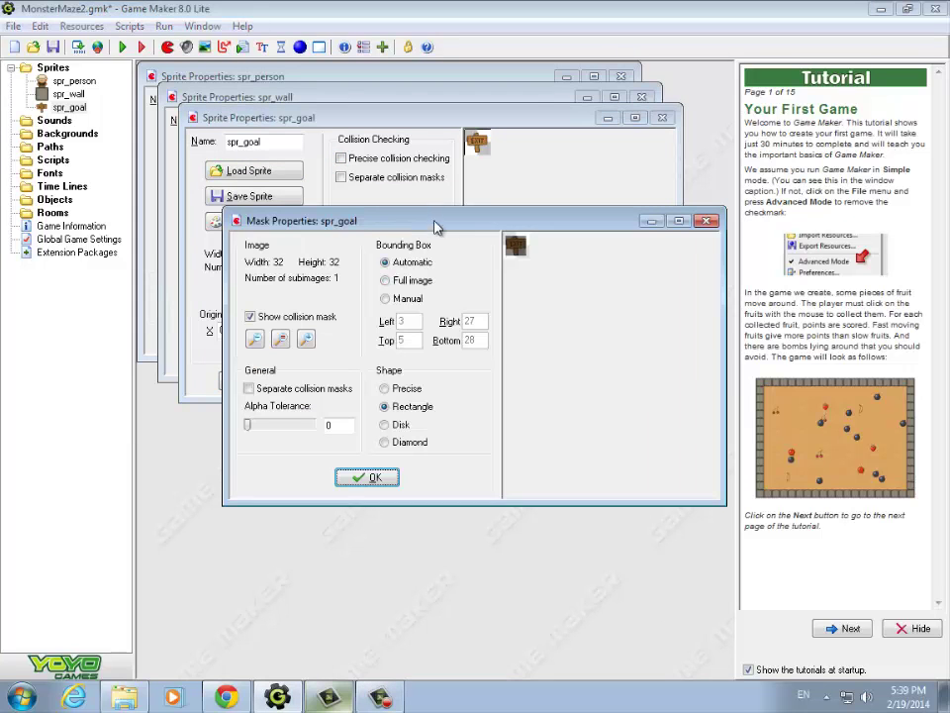
click(385, 280)
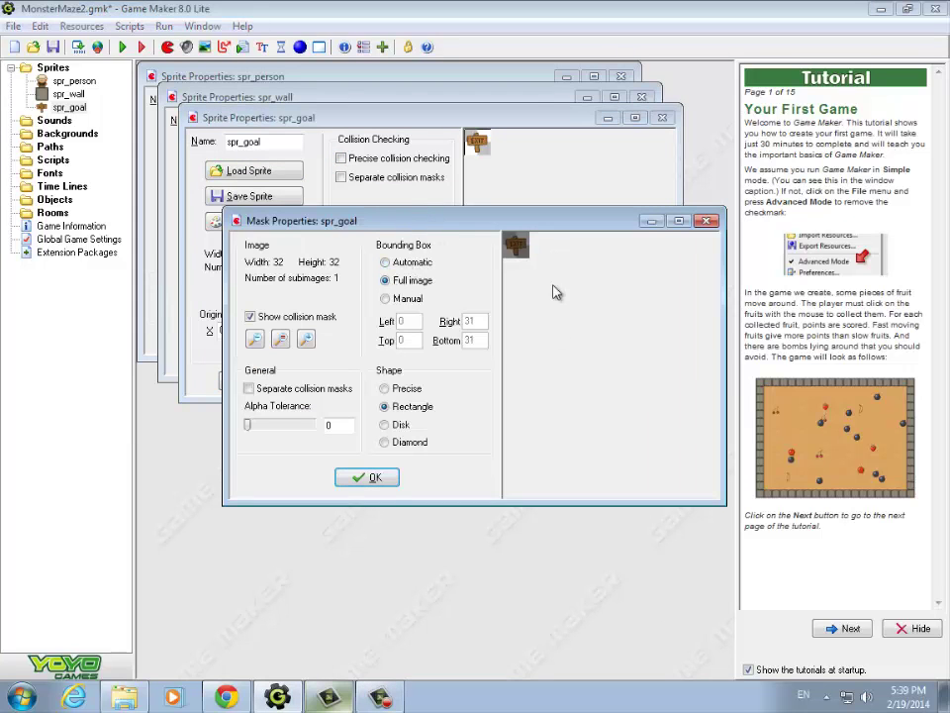
click(367, 476)
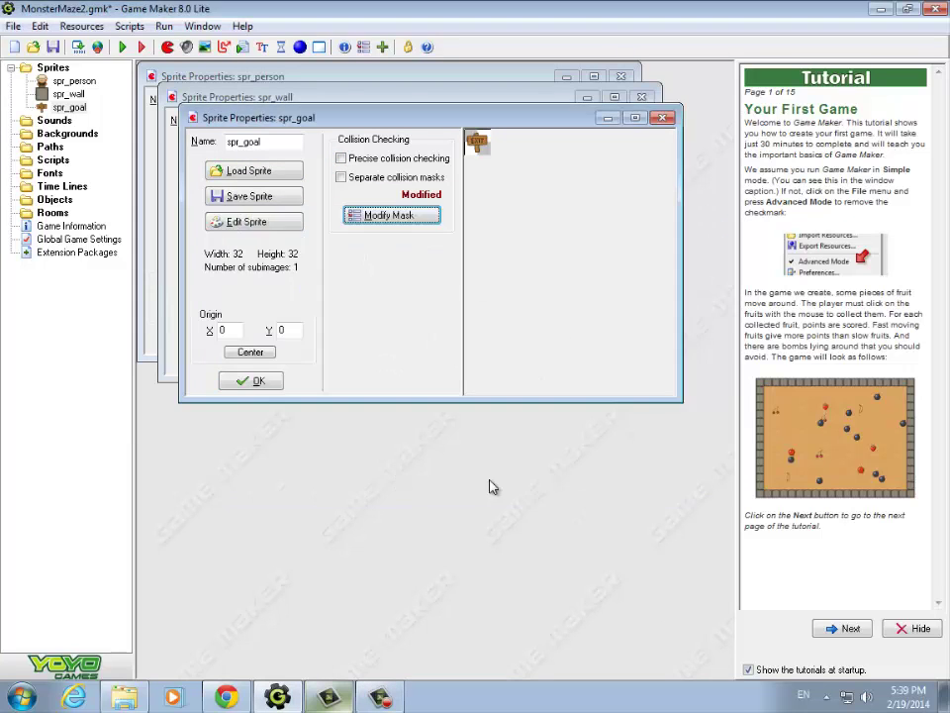
click(919, 629)
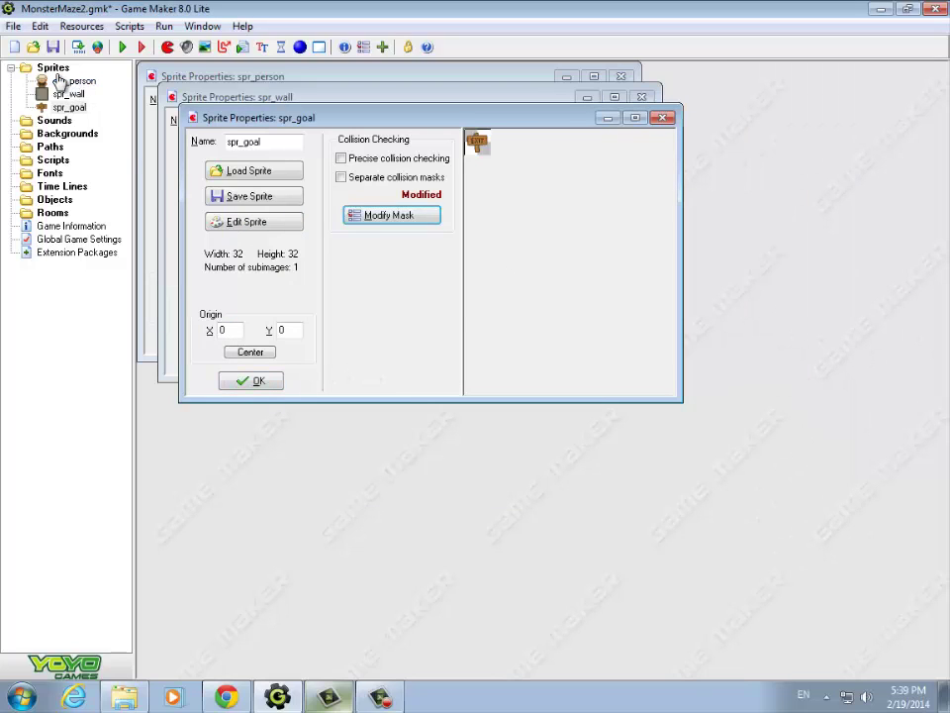
Create a new object named obj_person and pick spr_person as its sprite.
right_click(47, 201)
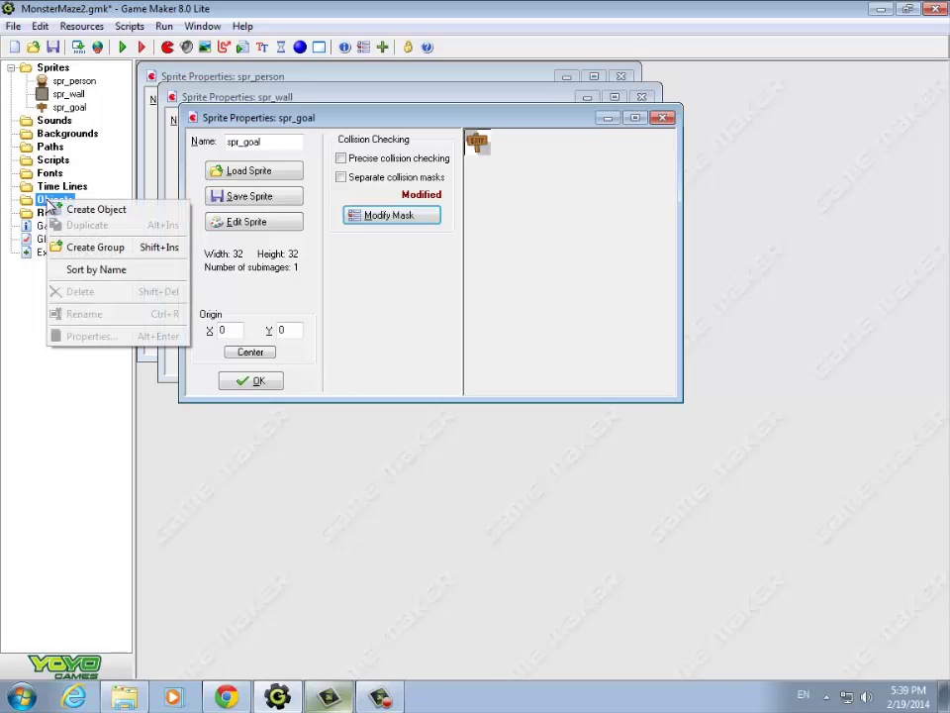
click(86, 207)
click(290, 164)
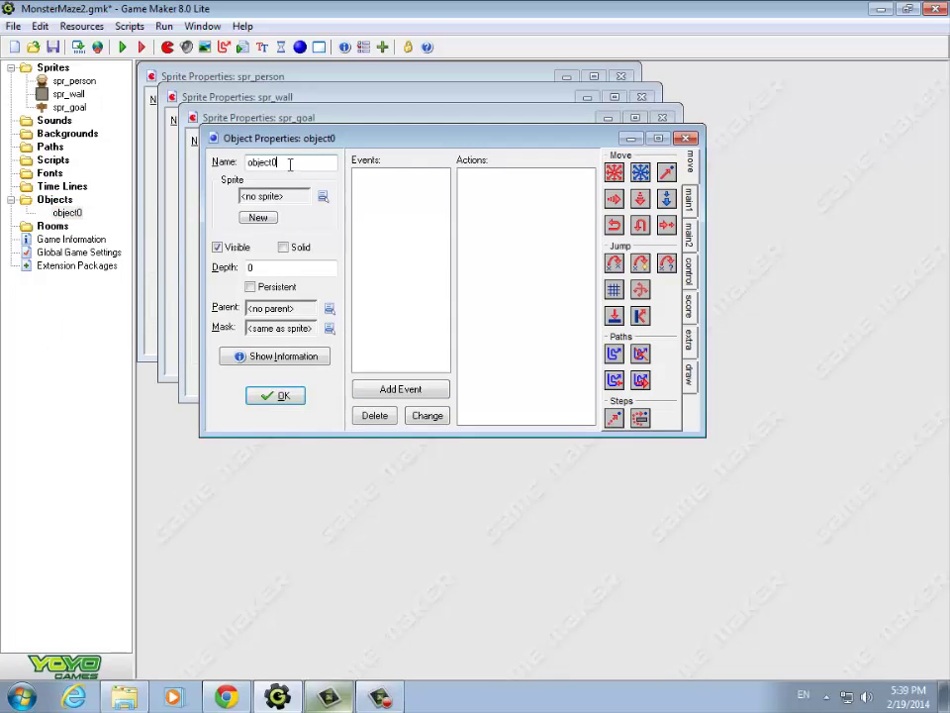
key(BackSpace)
key(BackSpace)
key(BackSpace)
key(BackSpace)
text(_person)
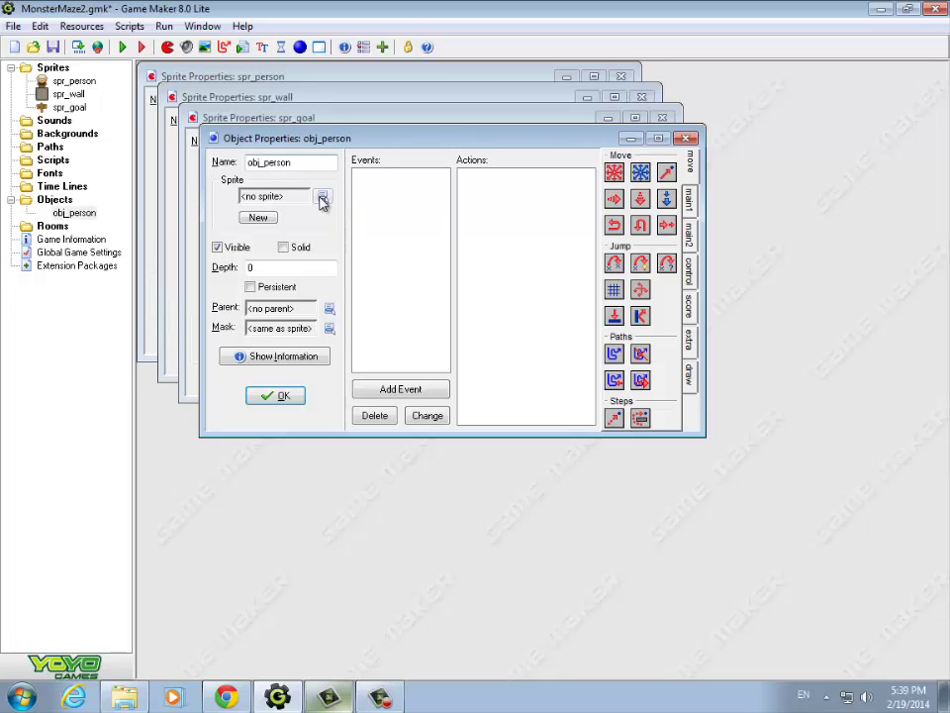
click(323, 197)
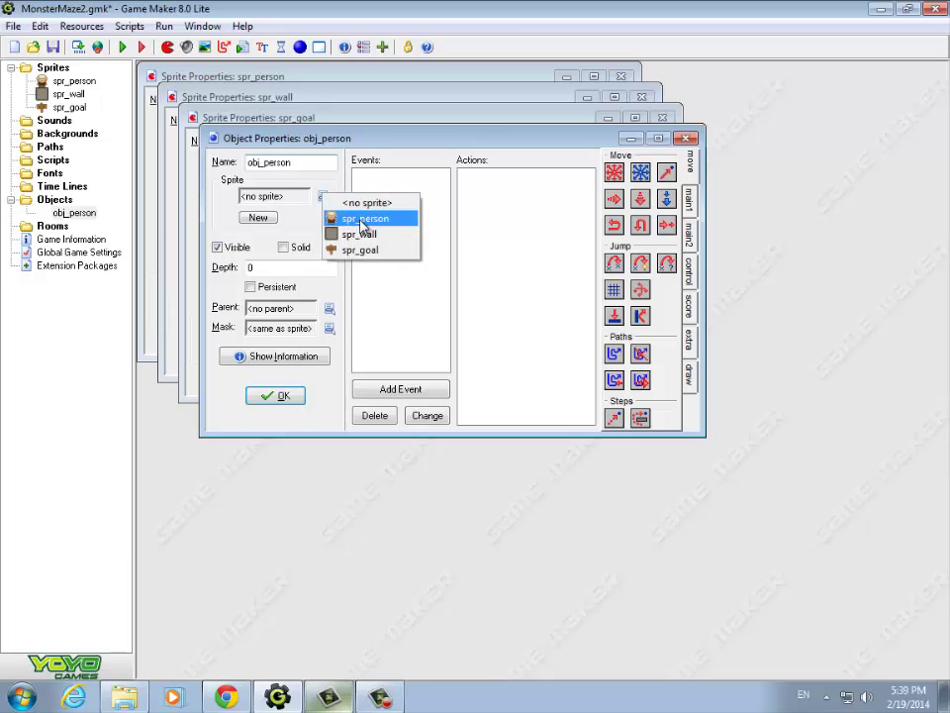
click(362, 221)
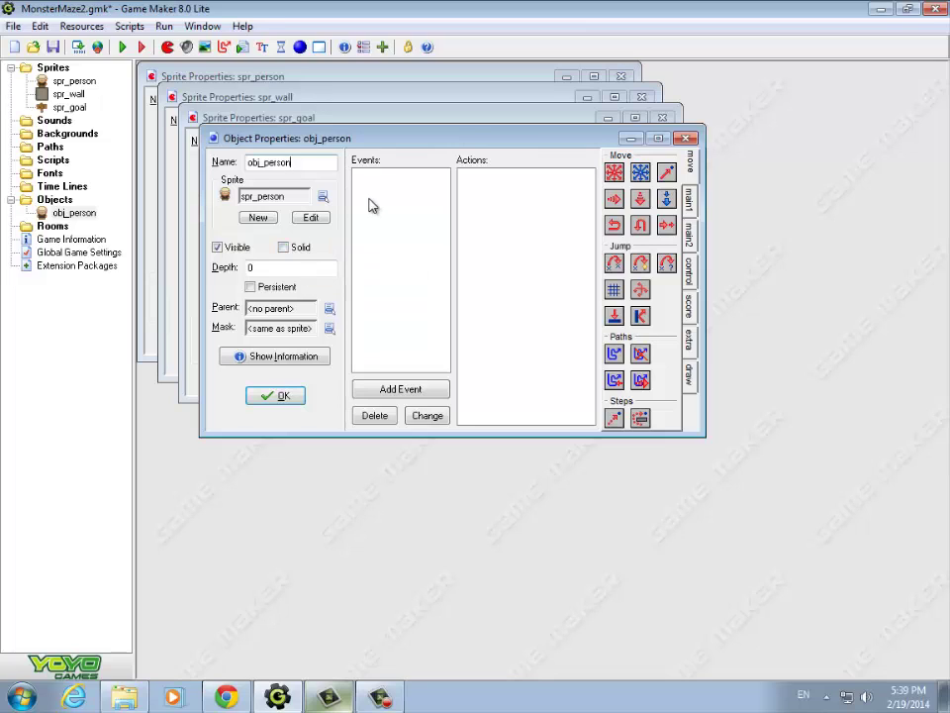
Add a Create event with a Change Sprite action to spr_person at speed 0, then close obj_person.
click(409, 396)
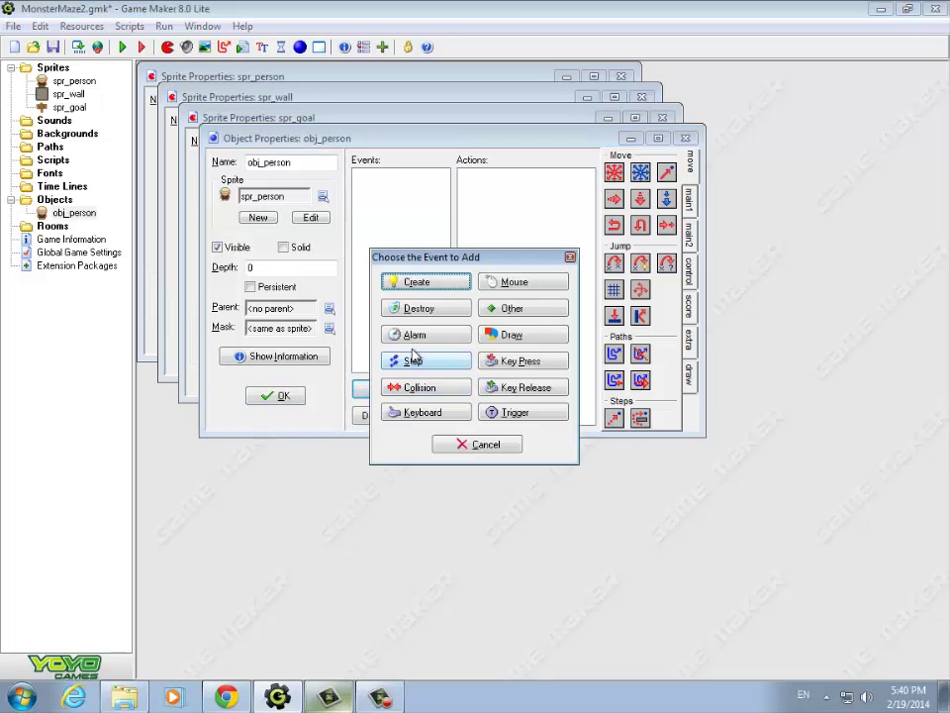
click(423, 285)
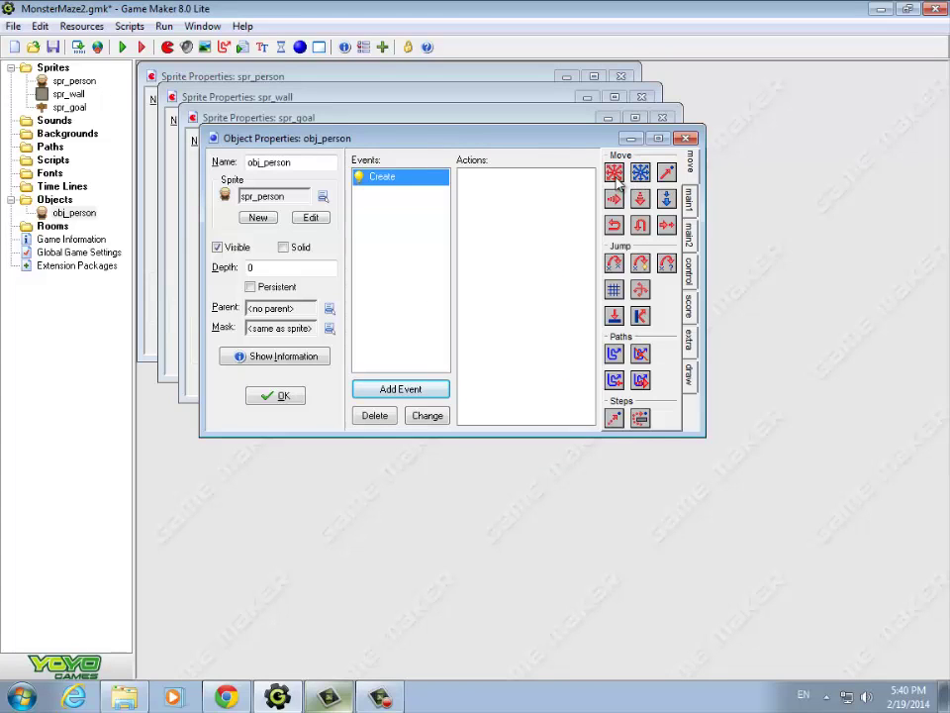
click(688, 200)
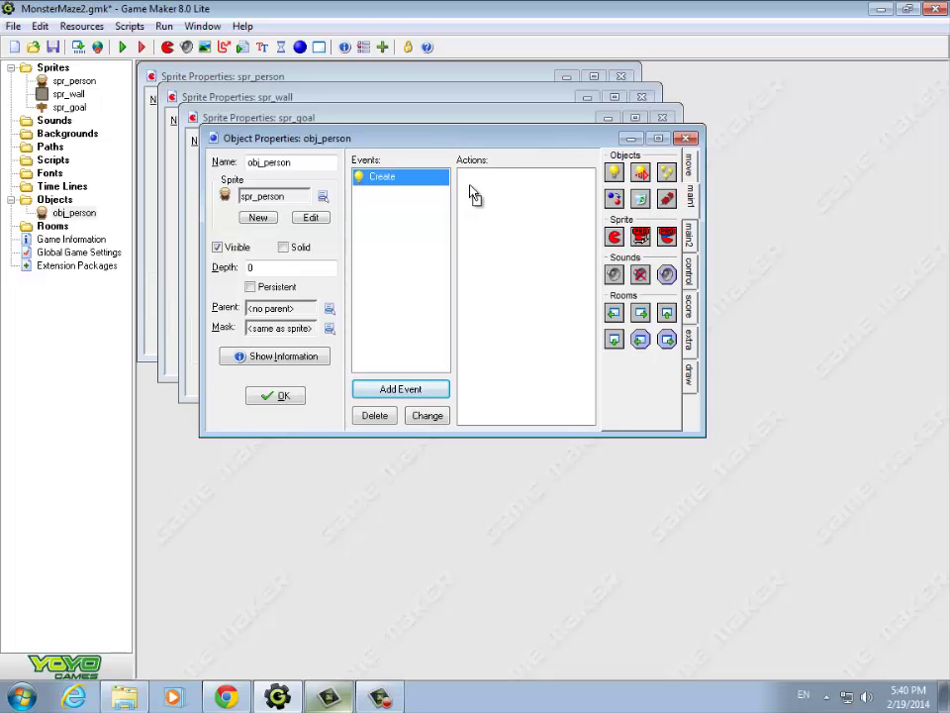
drag(473, 196, 470, 188)
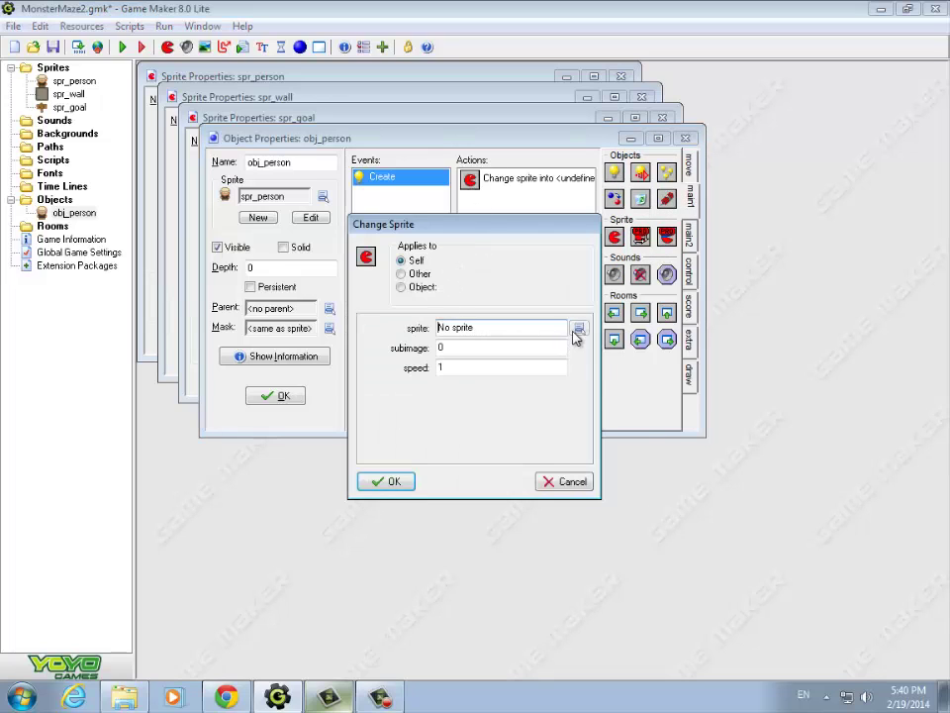
click(580, 331)
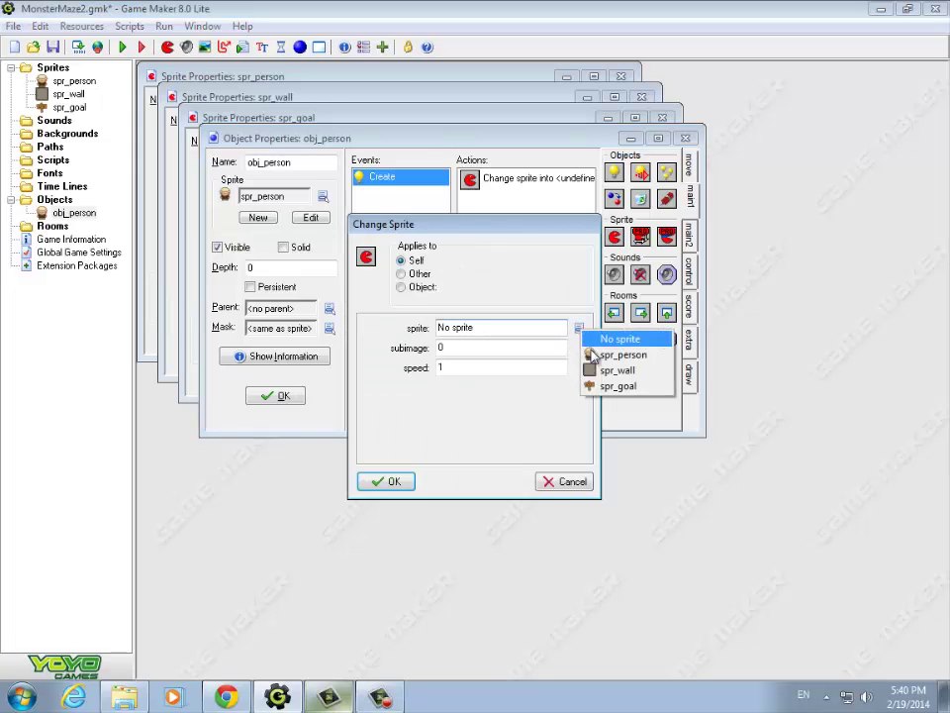
click(595, 356)
double_click(443, 367)
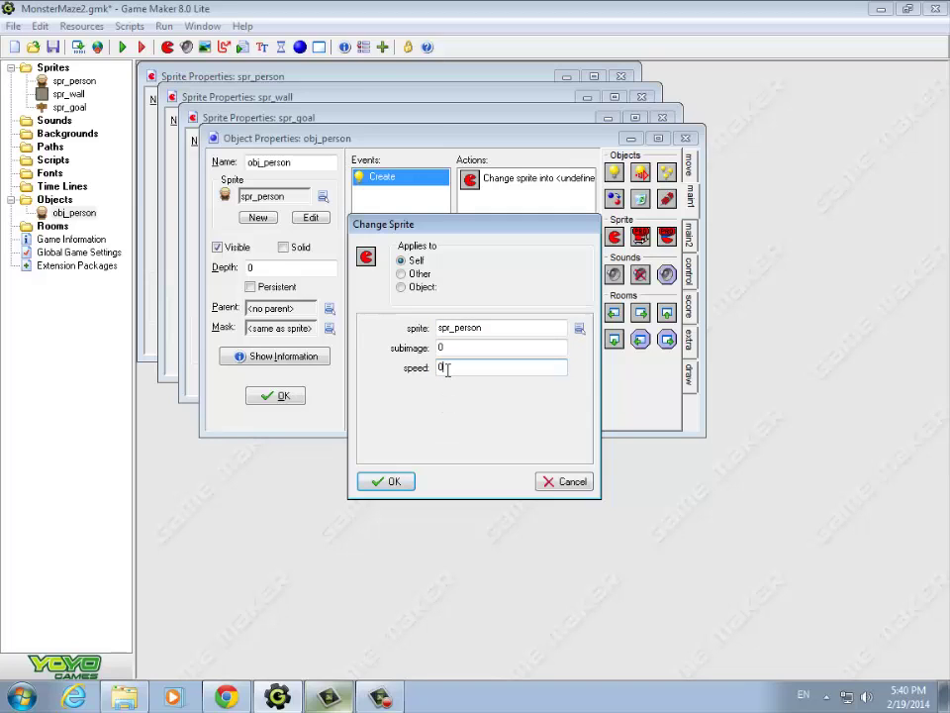
click(393, 482)
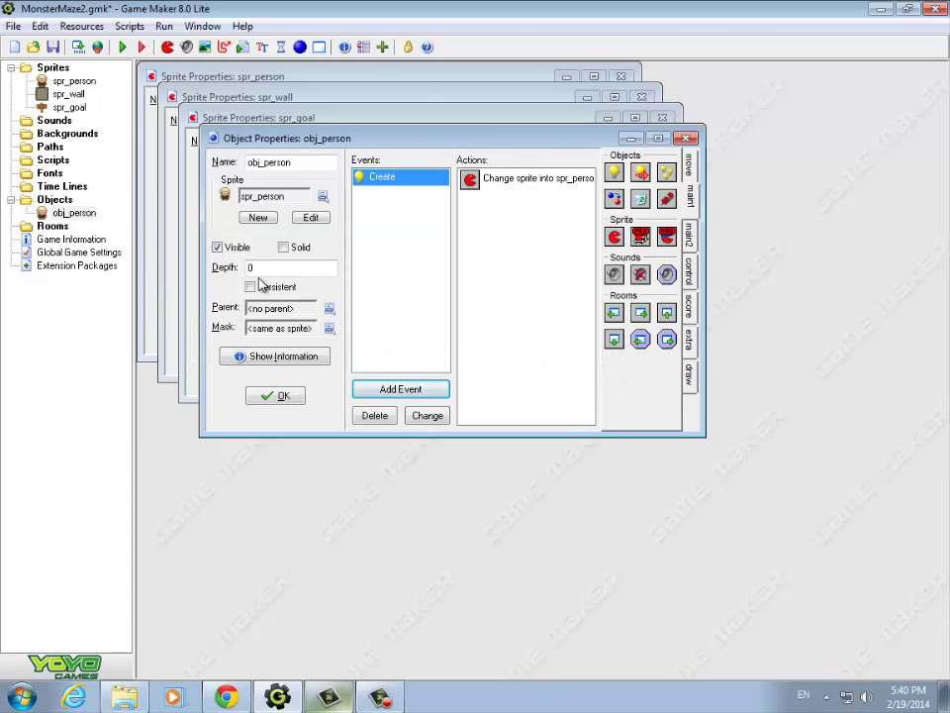
click(284, 397)
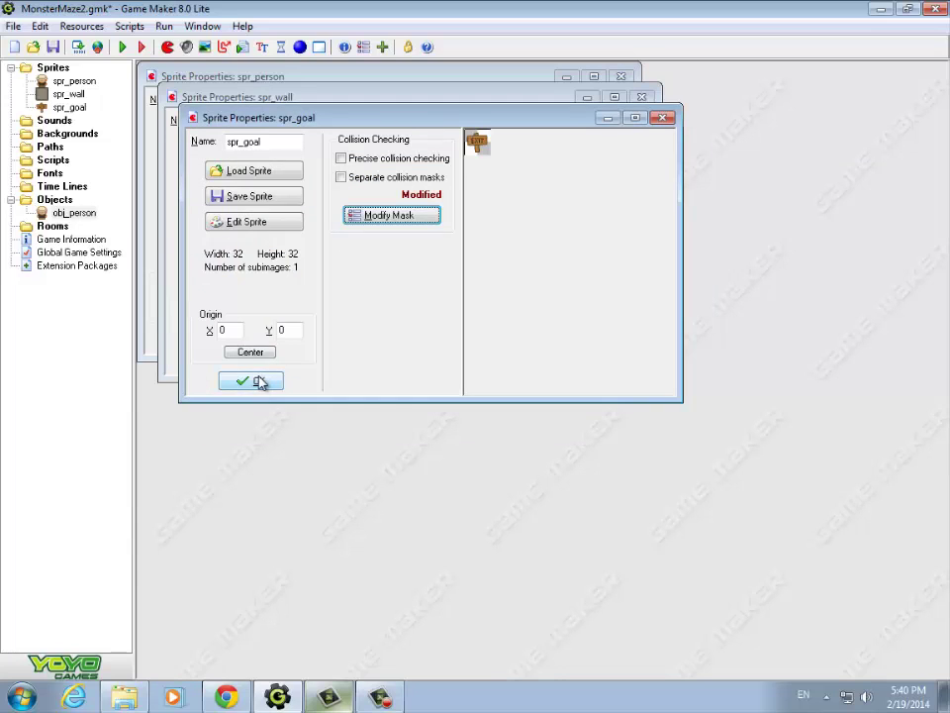
Close the spr_goal, spr_wall and spr_person sprite windows.
click(259, 382)
click(247, 368)
click(221, 346)
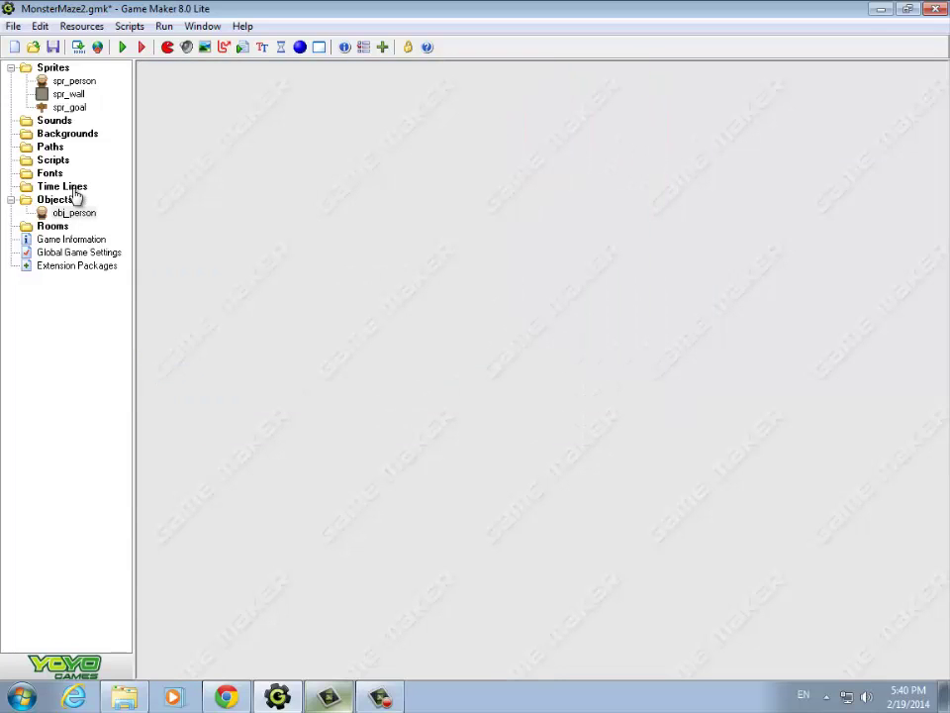
click(65, 93)
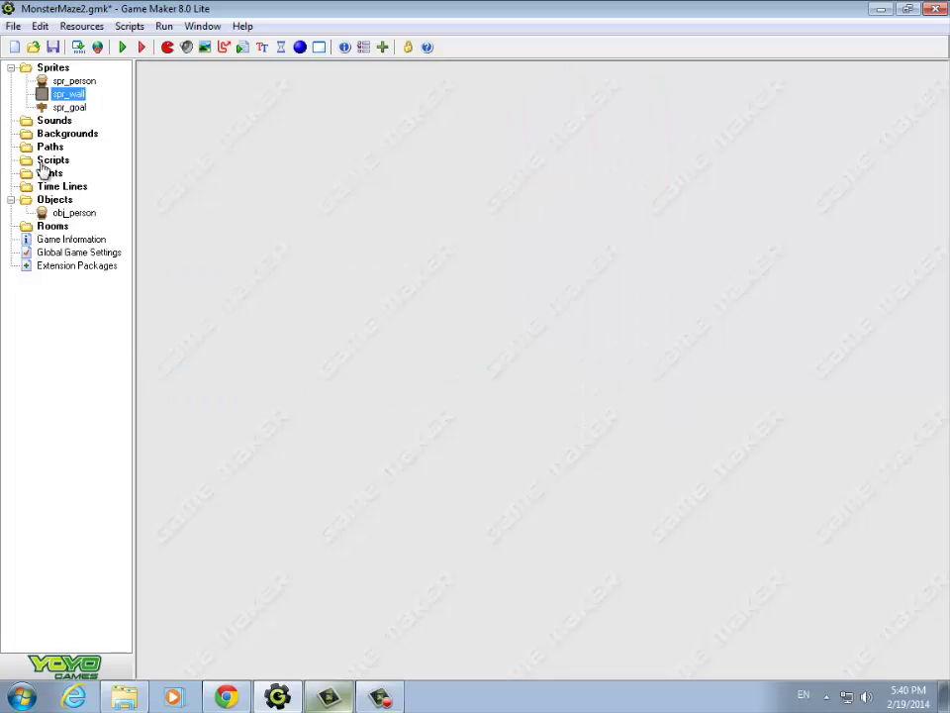
Create a solid object named obj_wall using the spr_wall sprite and close its properties.
right_click(54, 199)
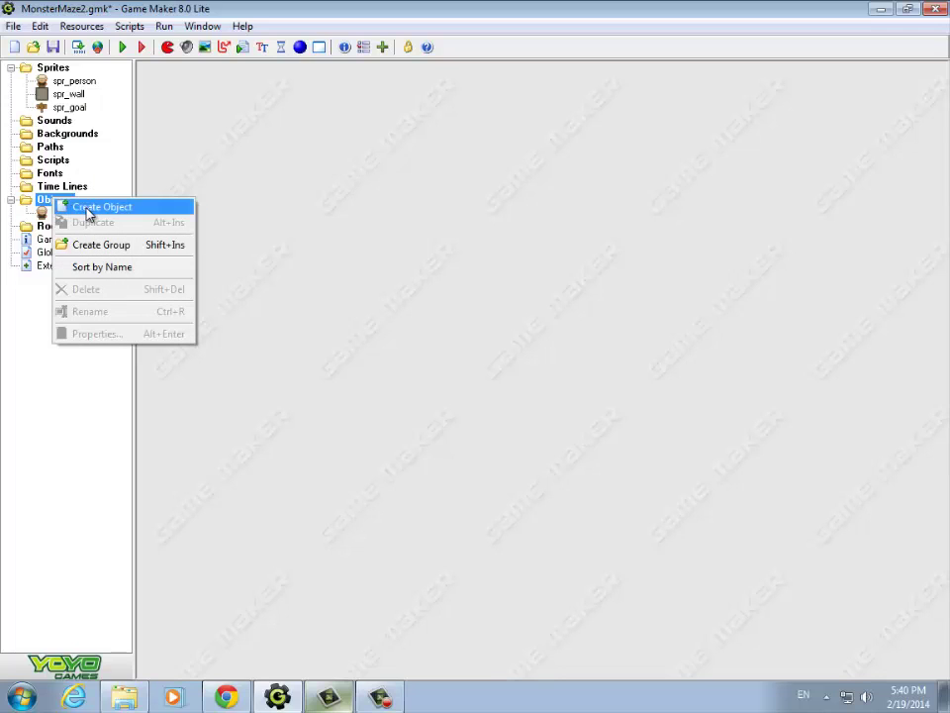
click(91, 213)
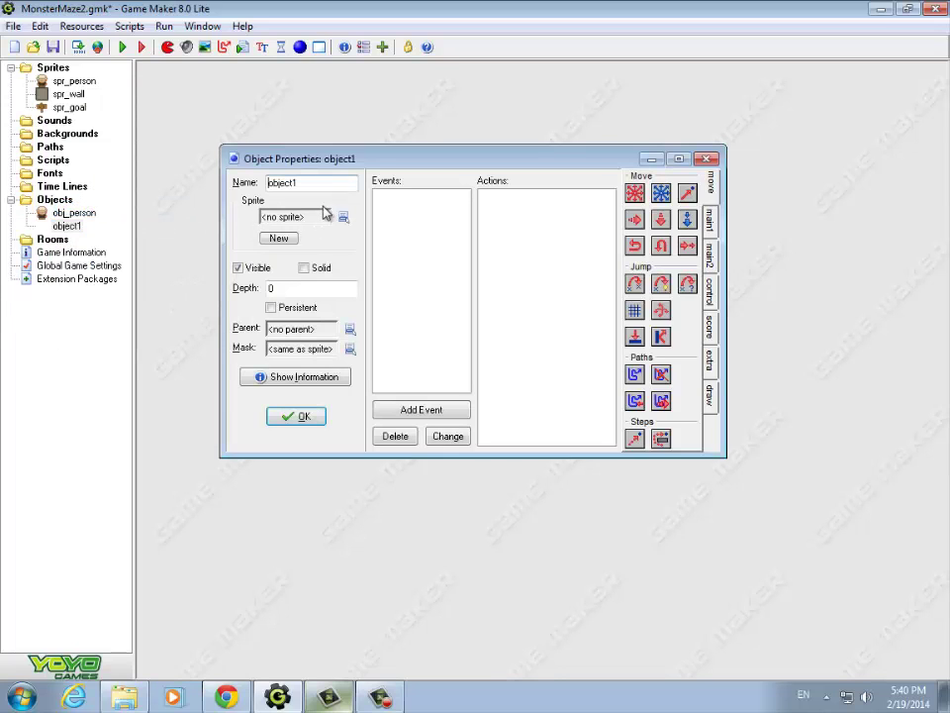
click(314, 184)
key(BackSpace)
key(BackSpace)
key(BackSpace)
key(BackSpace)
text(_wall)
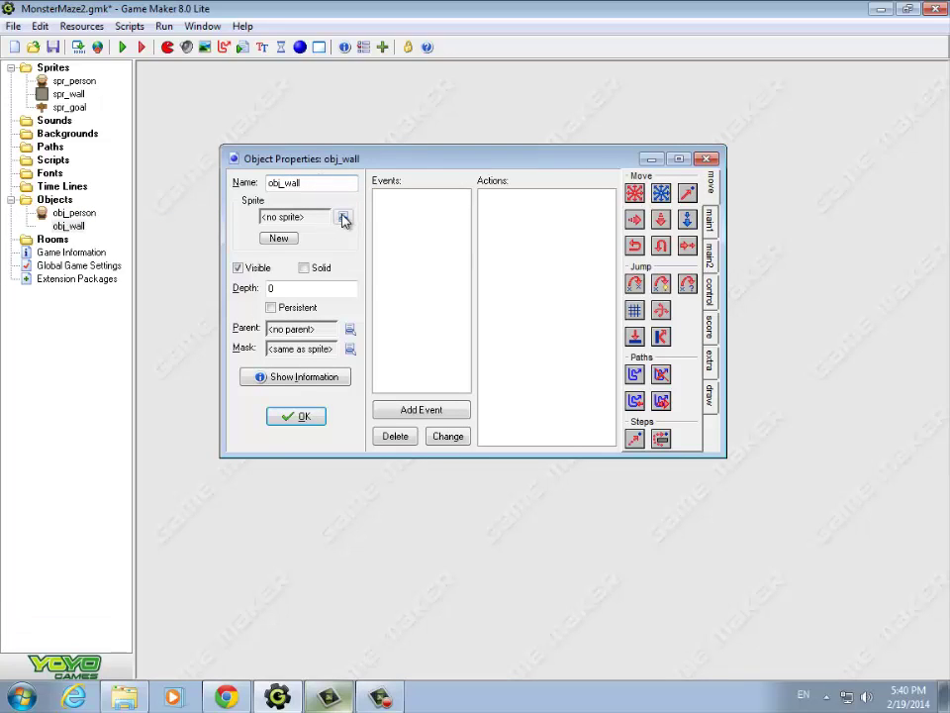
click(342, 217)
click(379, 255)
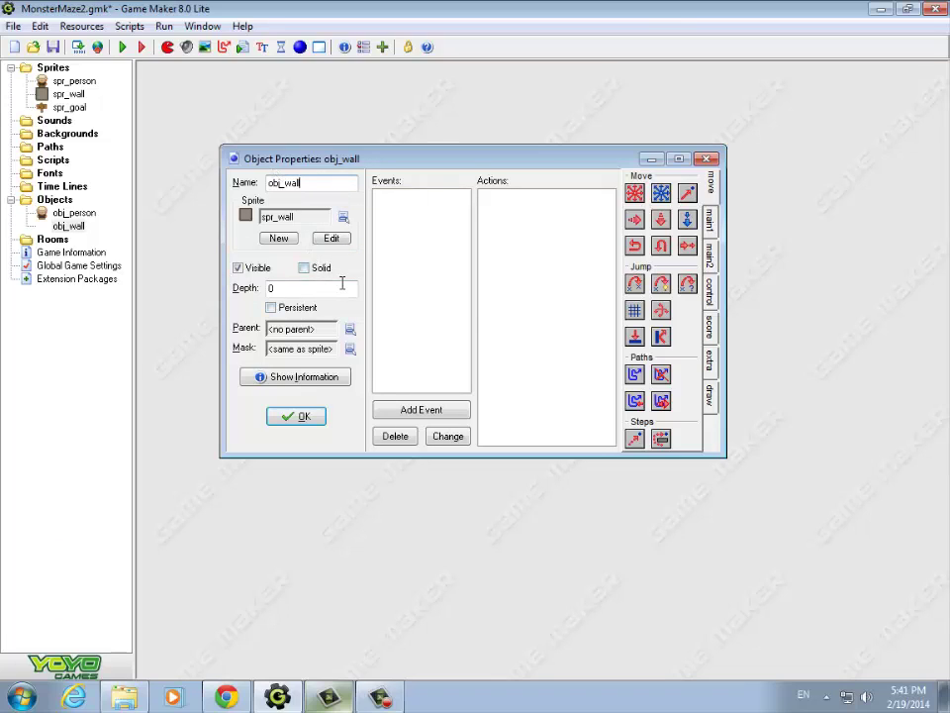
click(304, 268)
click(303, 417)
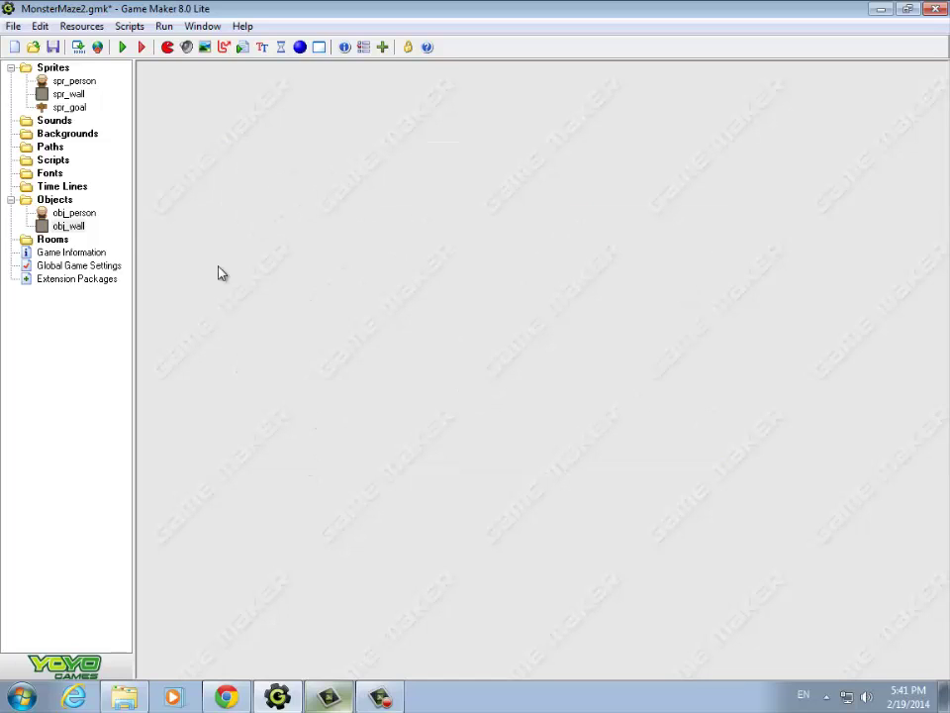
Create a new object named obj_goal, assign it the spr_goal sprite, and confirm its properties.
right_click(56, 200)
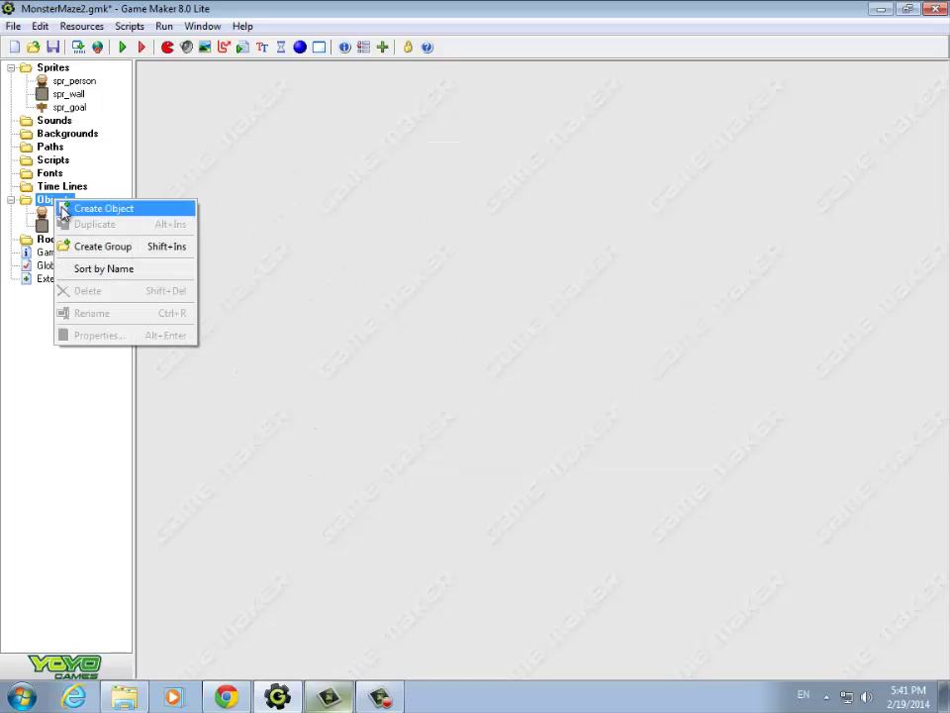
click(63, 209)
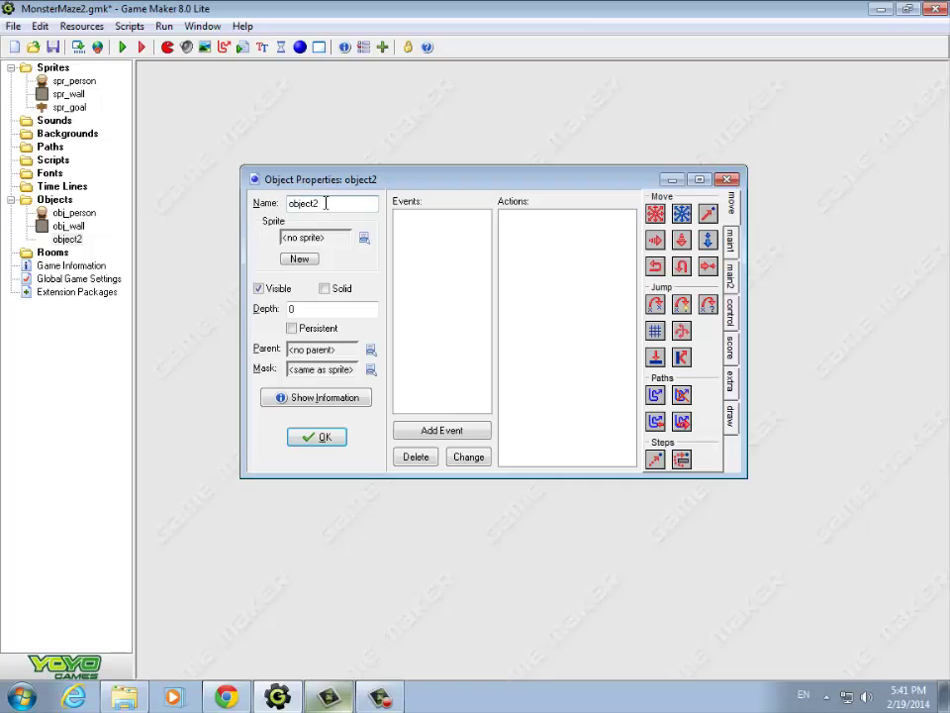
key(BackSpace)
key(BackSpace)
key(BackSpace)
key(BackSpace)
key(BackSpace)
text(oal)
click(364, 237)
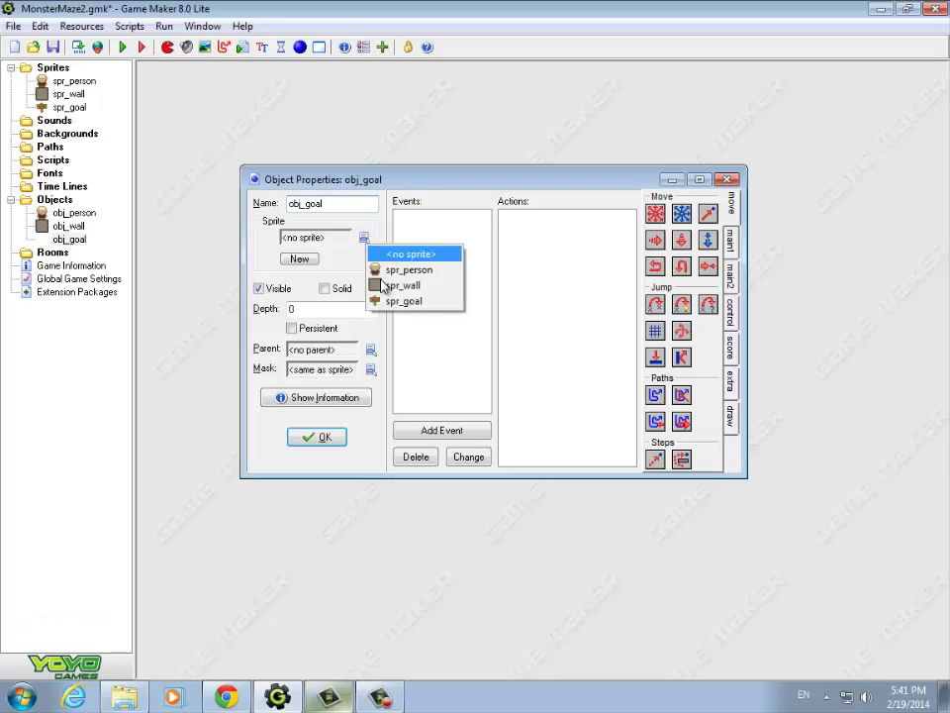
click(396, 302)
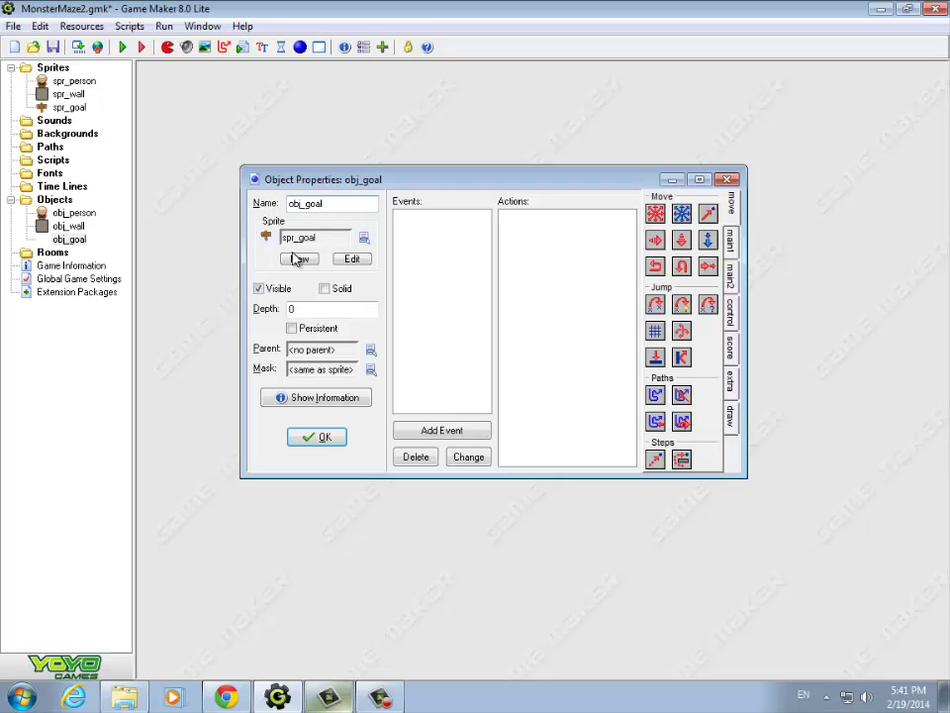
click(323, 437)
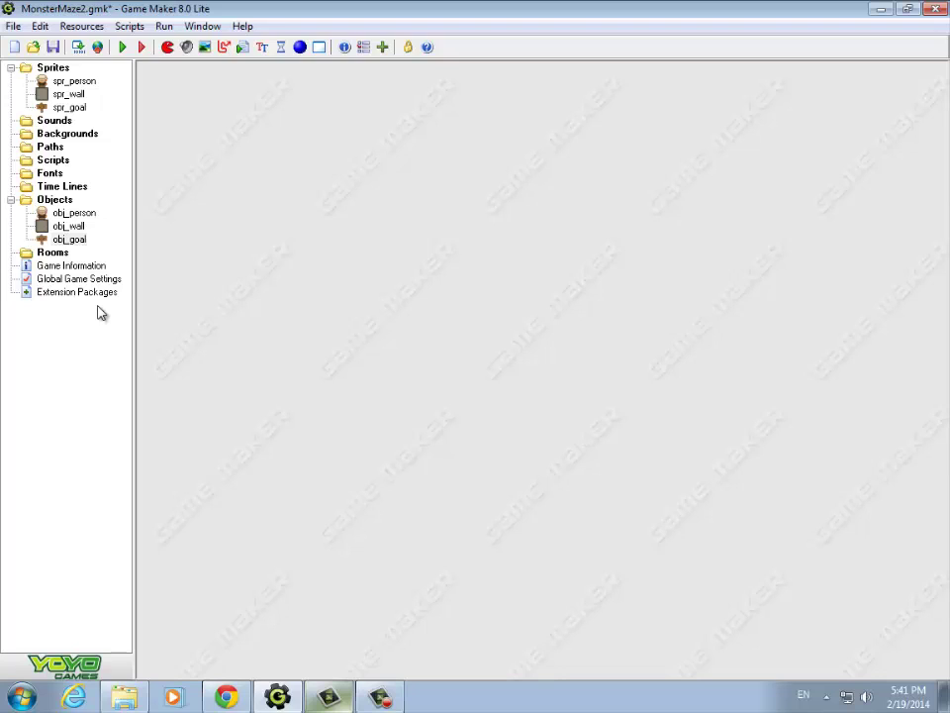
click(58, 254)
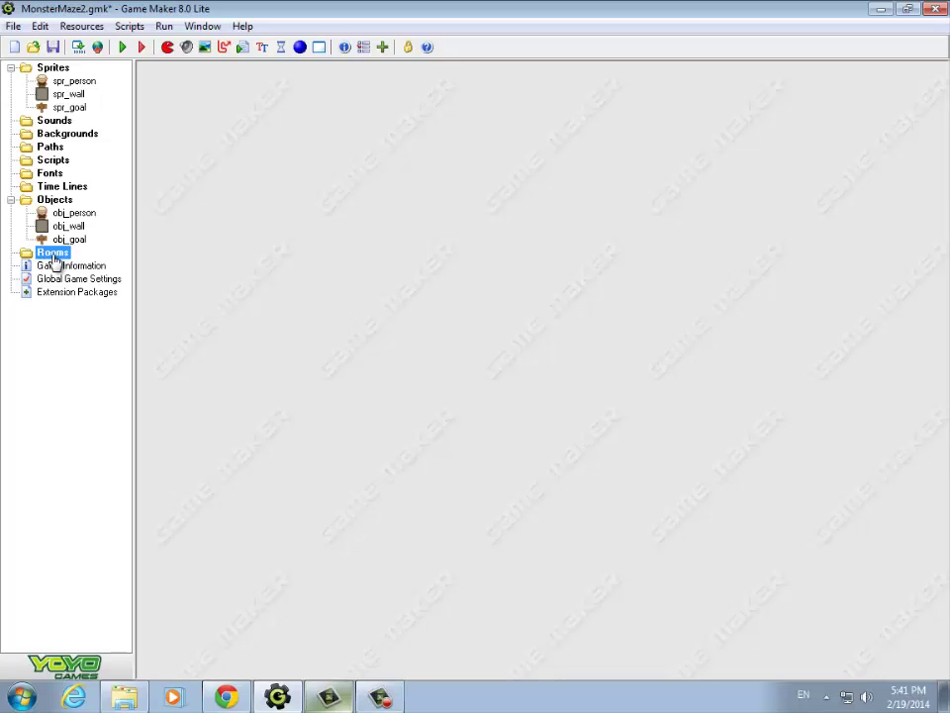
Create a new room and maximize its room editor window.
right_click(54, 257)
click(86, 265)
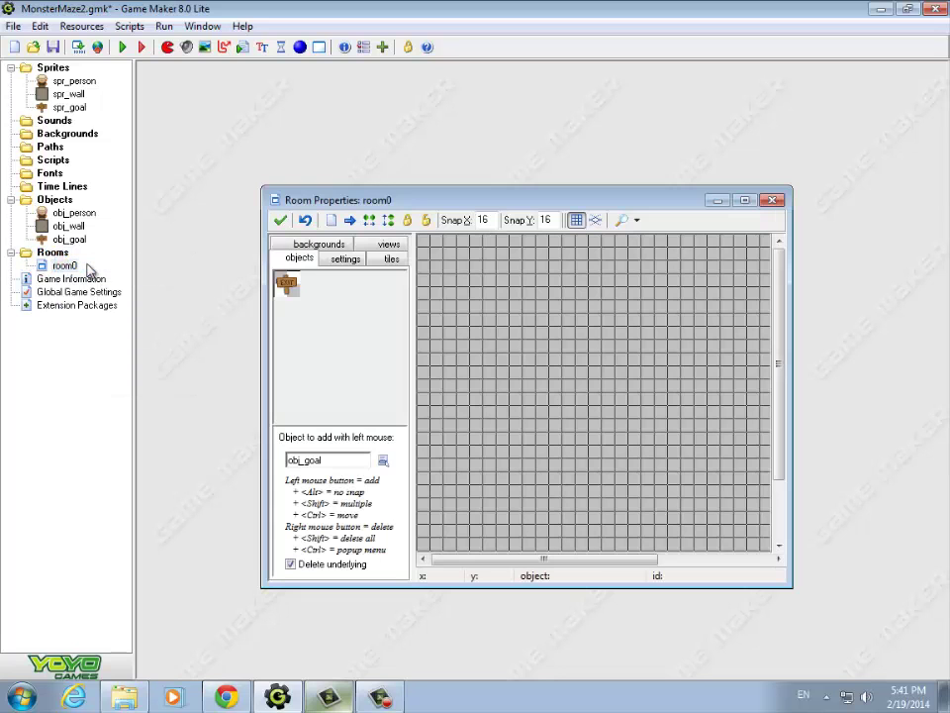
click(746, 201)
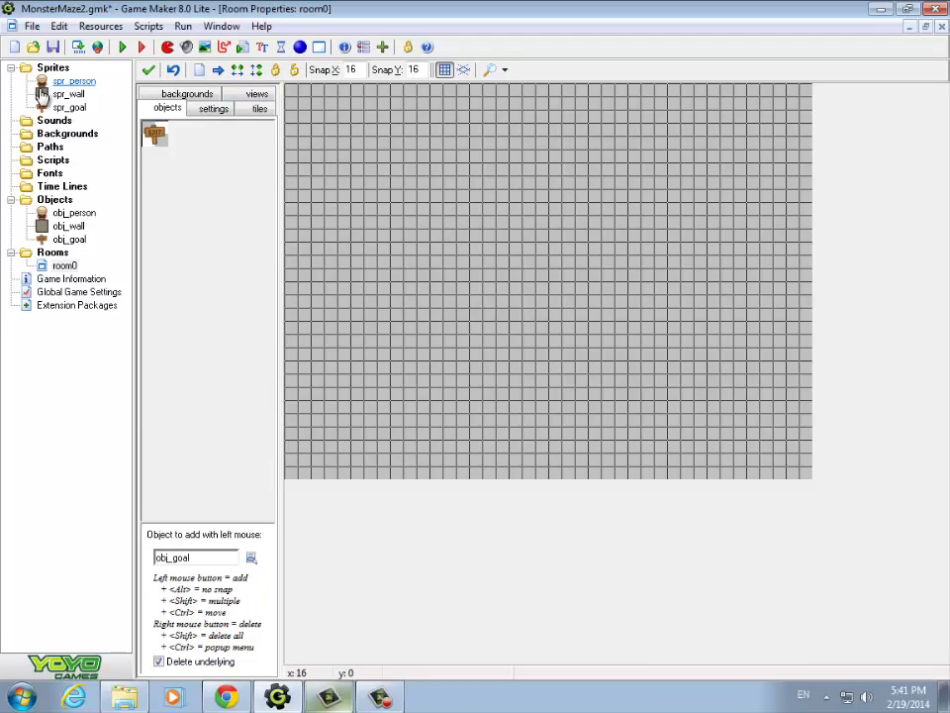
Set the room's Snap X and Snap Y both to 32.
double_click(339, 69)
text(32)
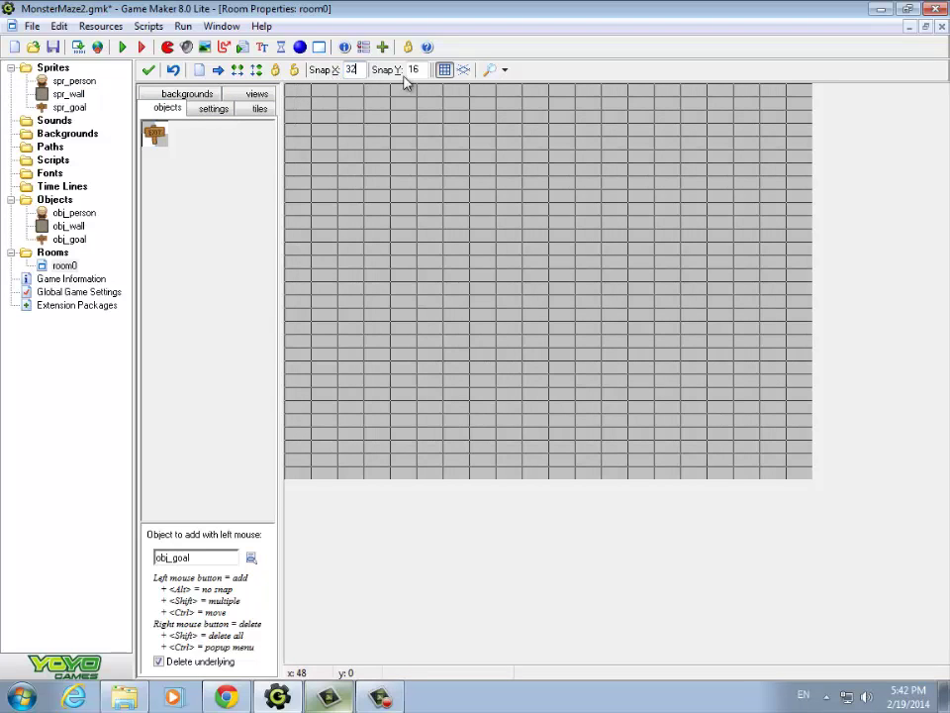
double_click(412, 69)
text(32)
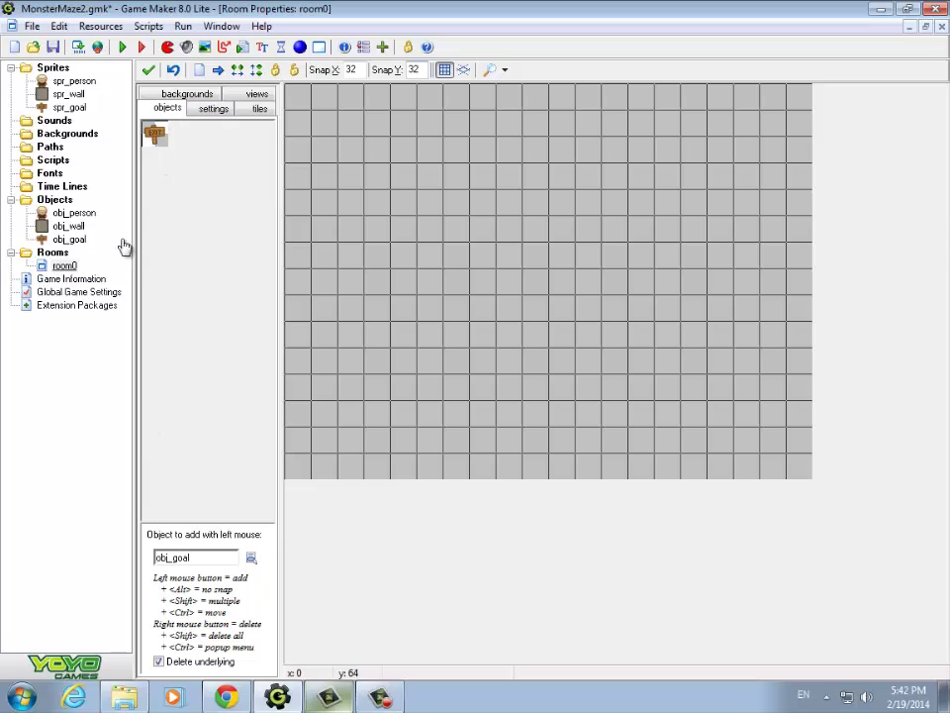
Select obj_wall and place walls down the left edge from the top-left cell.
click(250, 558)
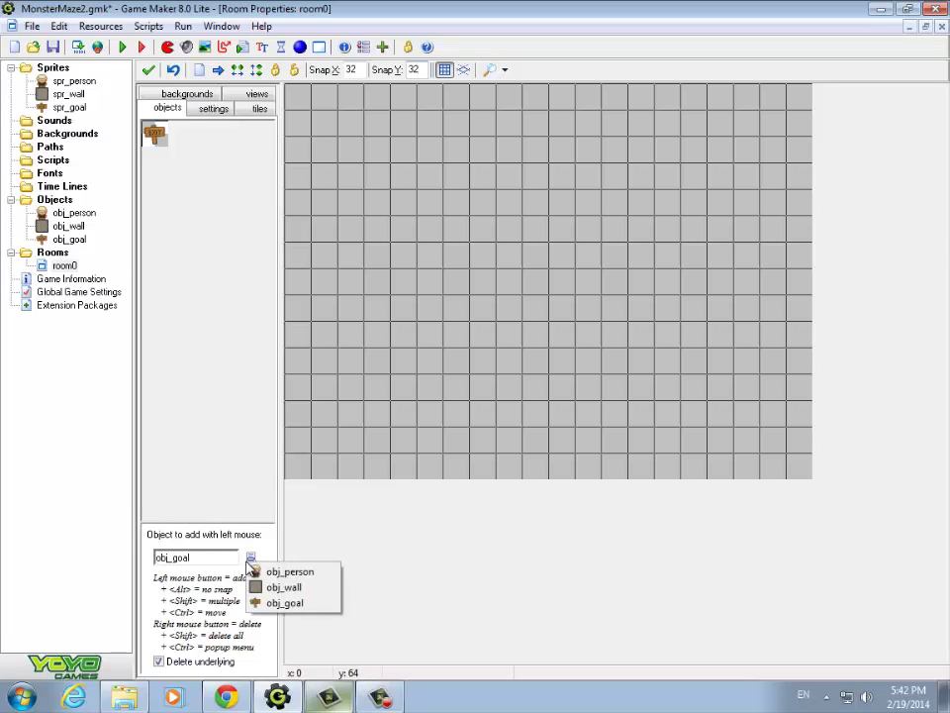
click(282, 587)
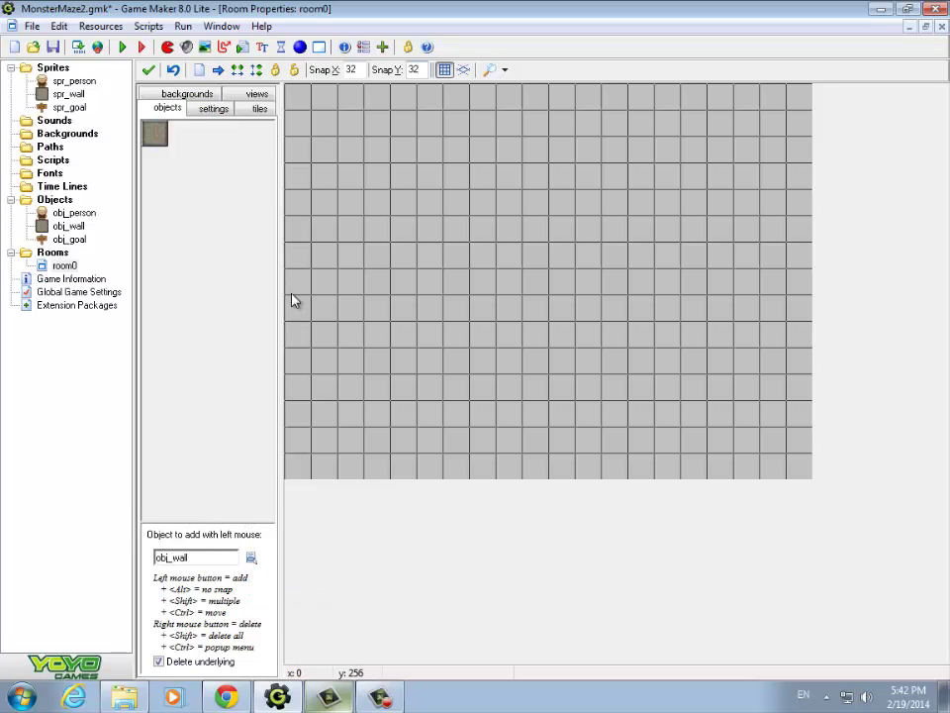
click(300, 100)
click(302, 122)
click(301, 155)
click(299, 184)
click(299, 209)
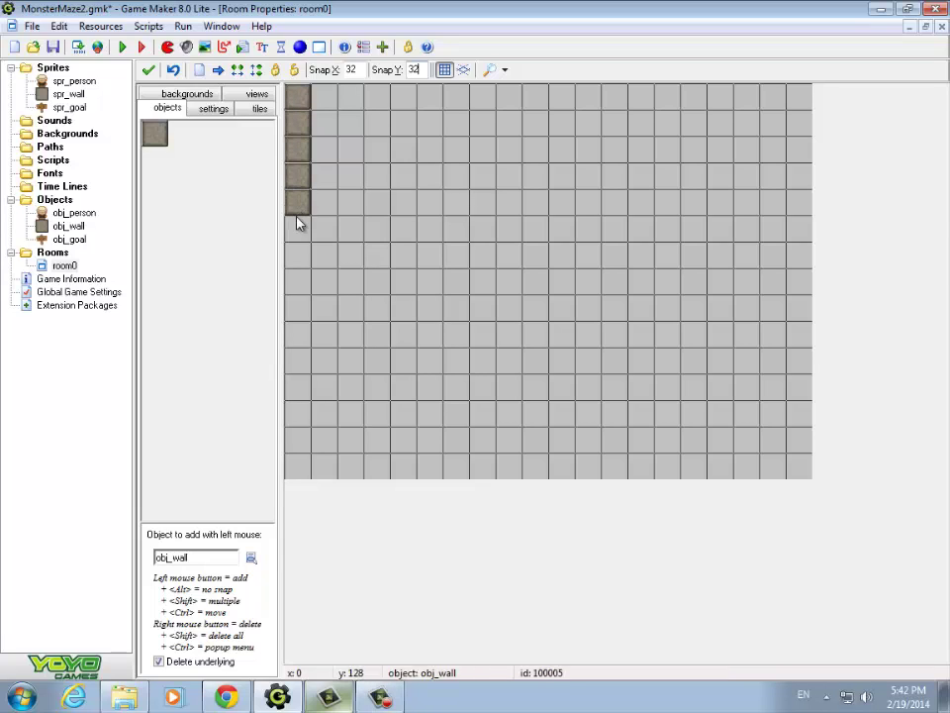
click(297, 236)
click(298, 259)
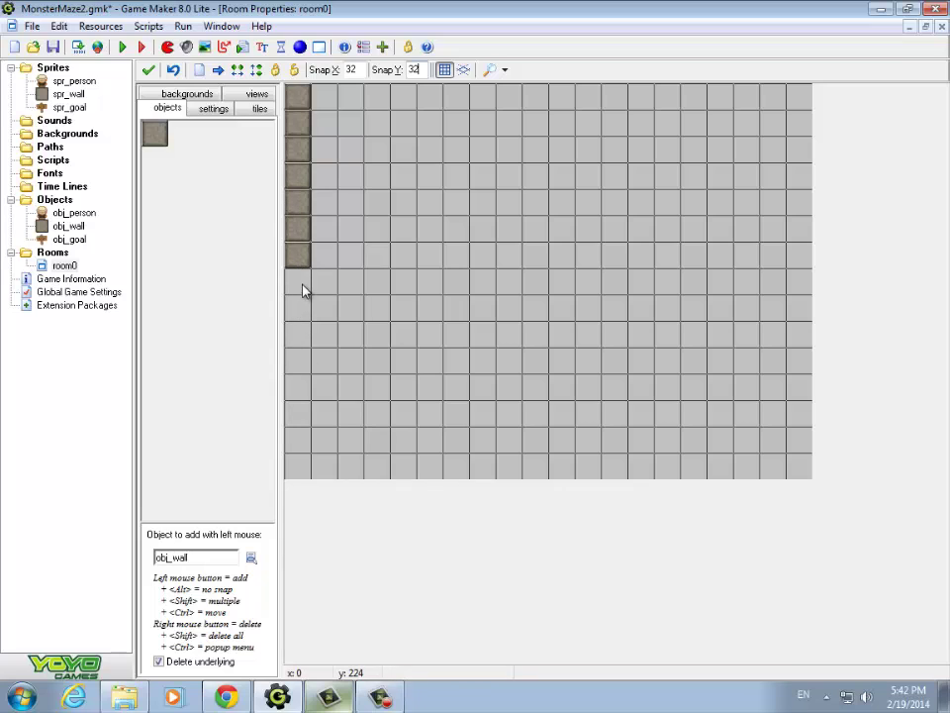
Finish the left wall column, fill the bottom row with walls, and delete a stray wall.
click(301, 283)
click(301, 308)
click(300, 336)
click(302, 361)
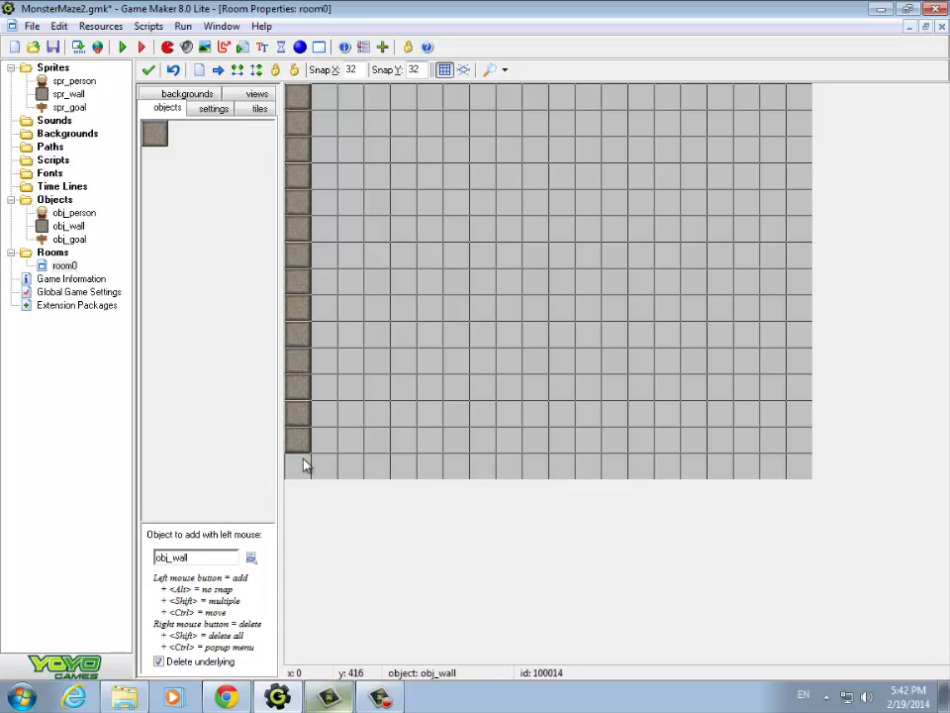
mouse_move(324, 468)
shift+mouse_down()
mouse_move(814, 468)
mouse_move(798, 103)
mouse_move(681, 100)
mouse_move(632, 111)
mouse_move(586, 100)
mouse_move(340, 100)
shift+mouse_up()
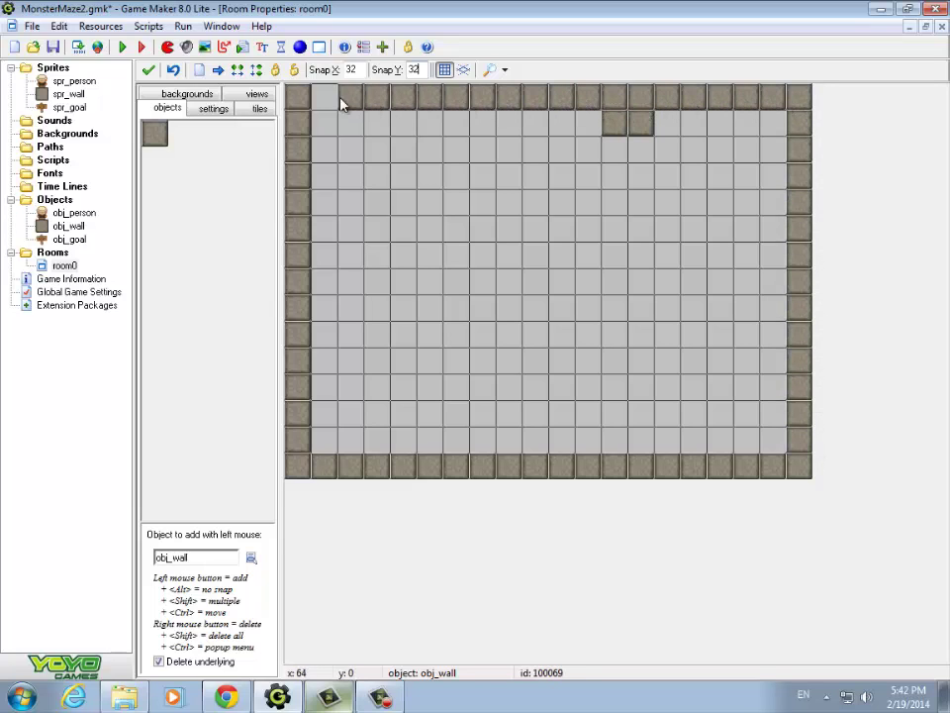
right_click(642, 126)
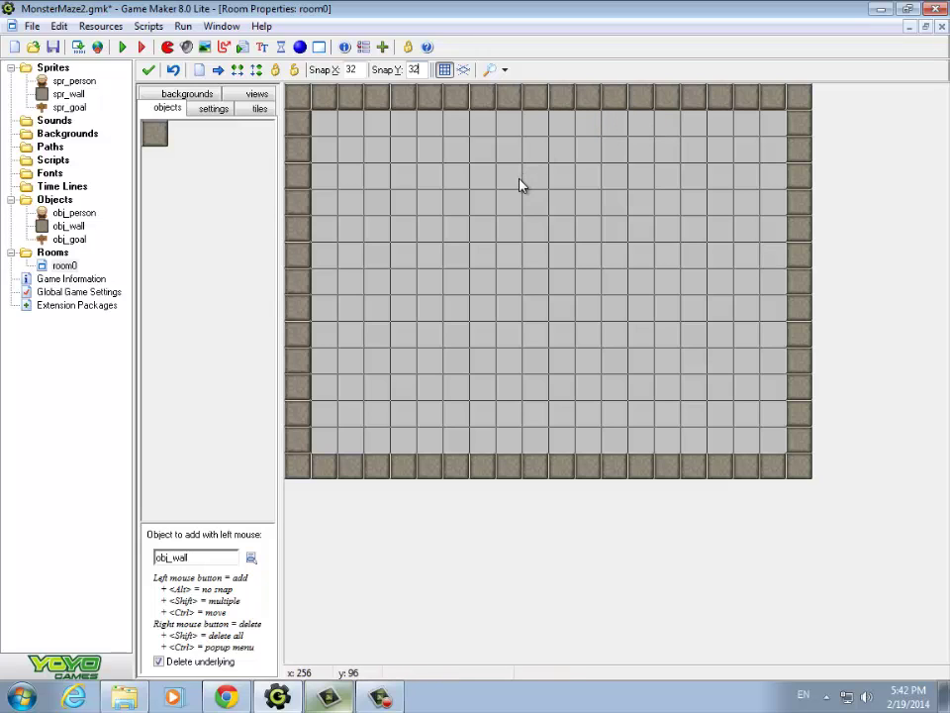